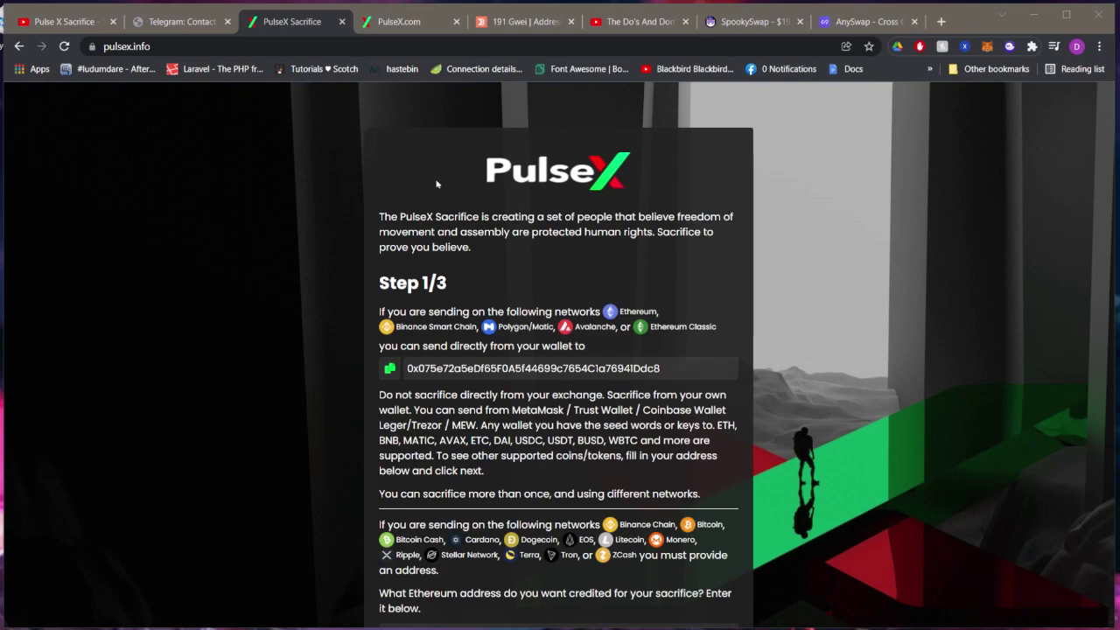
Step: Glance at the pulsex.com page, then switch back to the PulseX Sacrifice page
scroll(544, 194, down, 3)
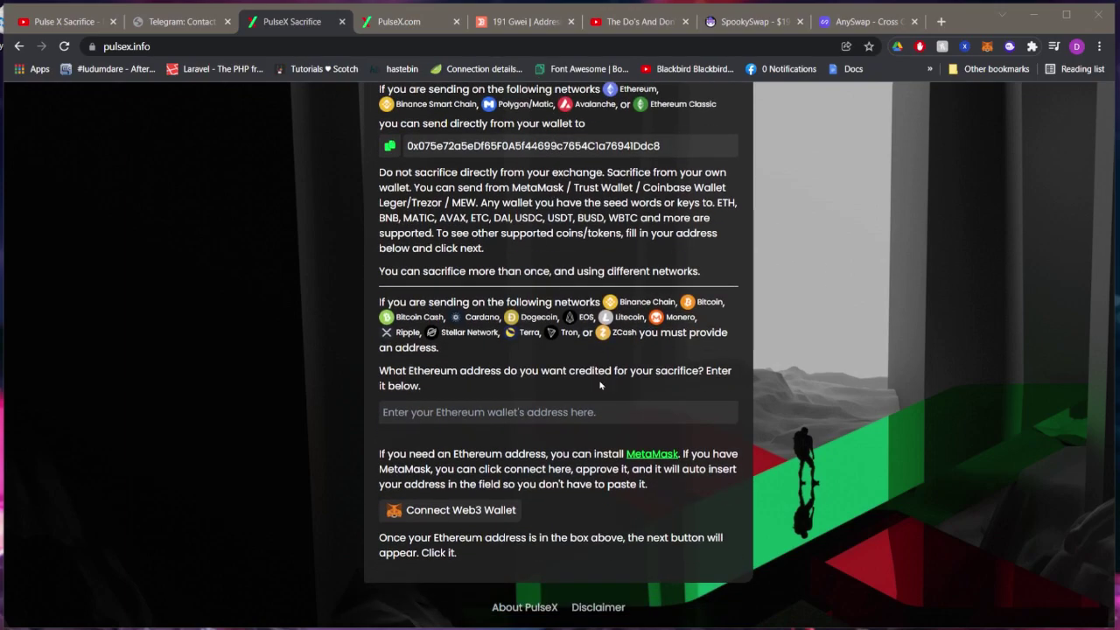
scroll(600, 385, up, 3)
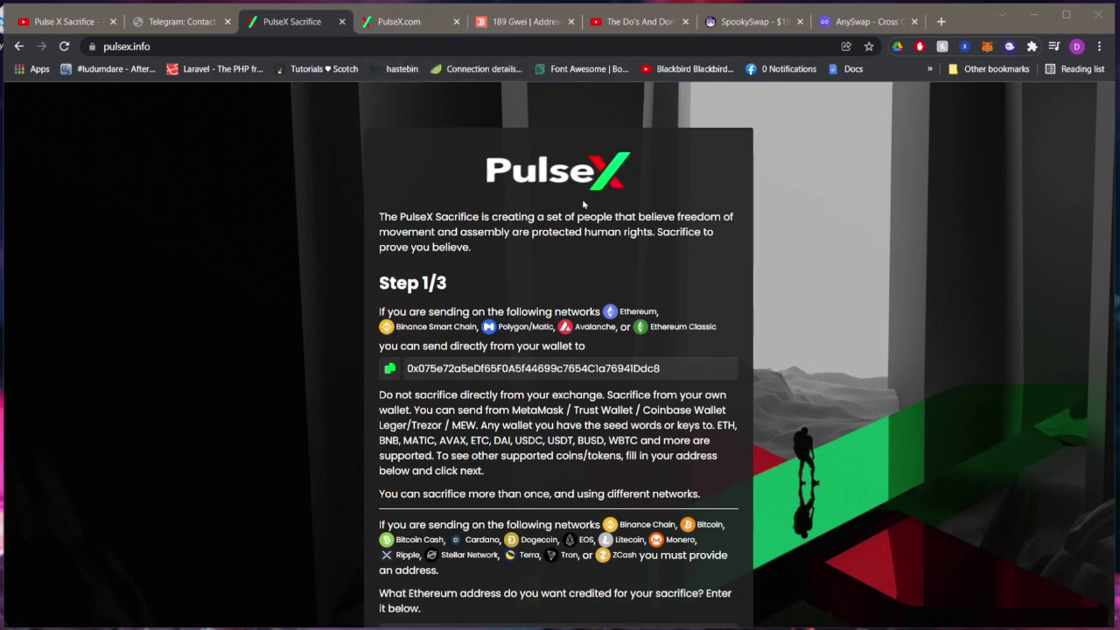
click(388, 22)
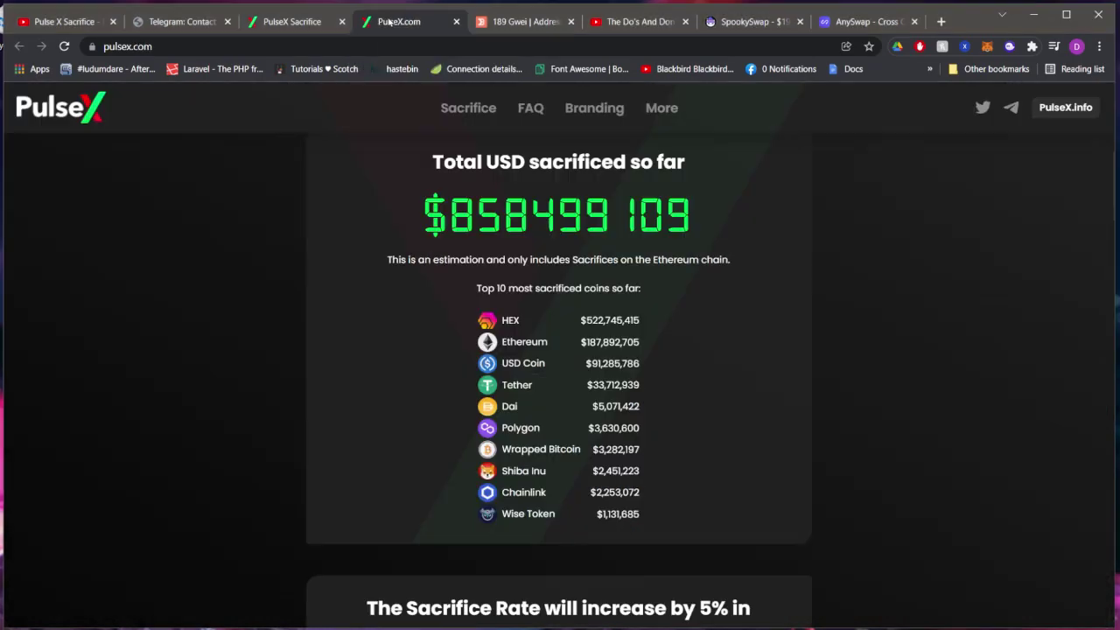
scroll(880, 277, down, 1)
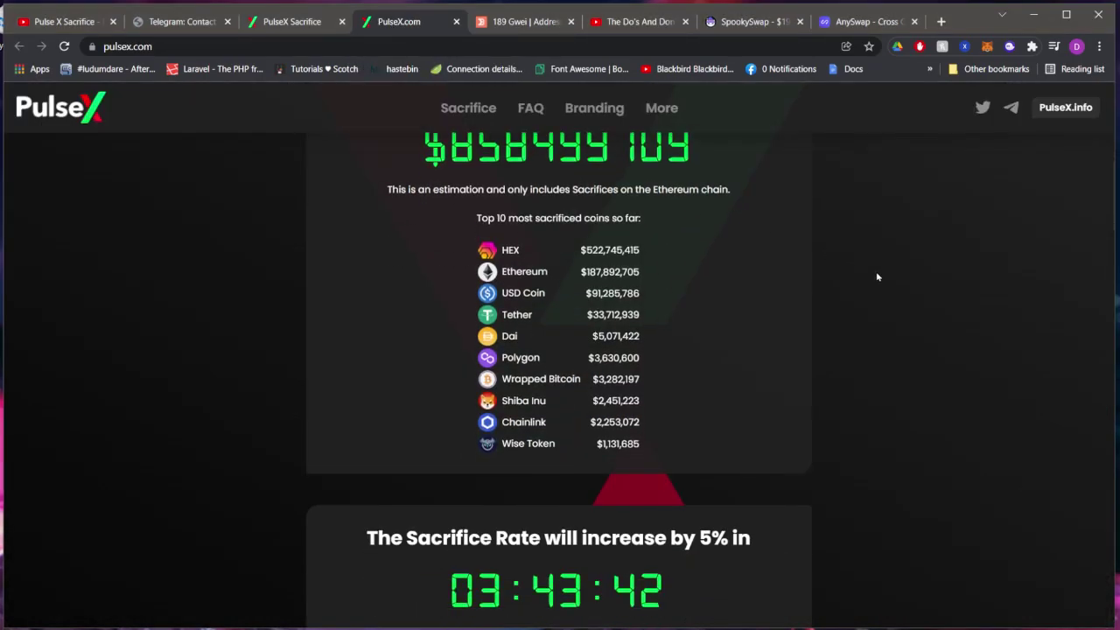
click(288, 22)
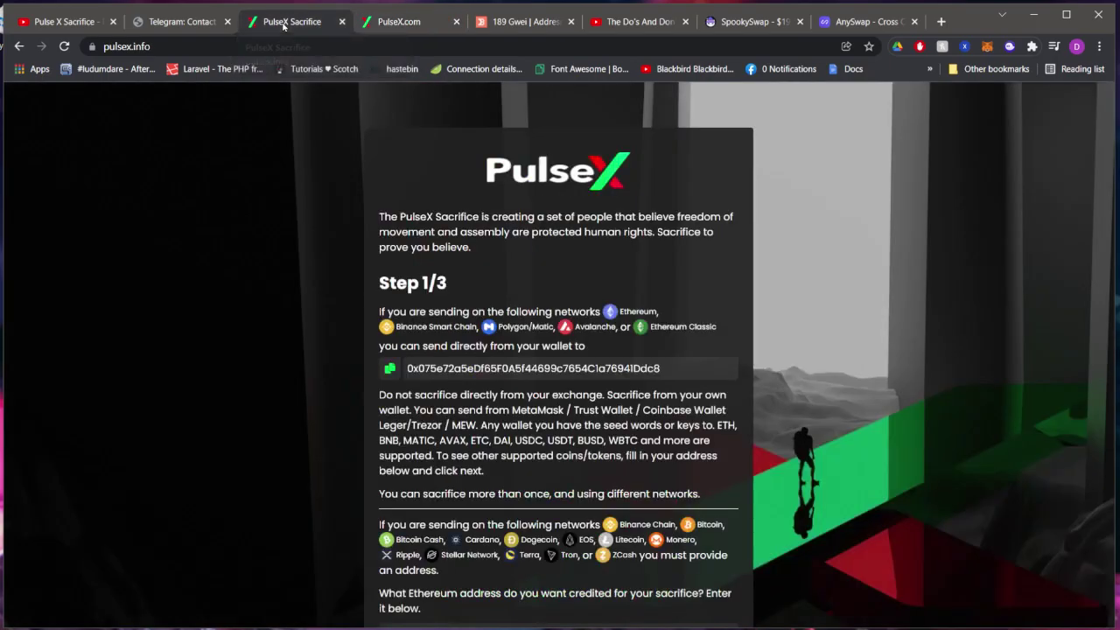
Step: Return to pulsex.com and scroll to the $858,499,109 sacrificed total and rate-per-10,000-points chart
click(404, 23)
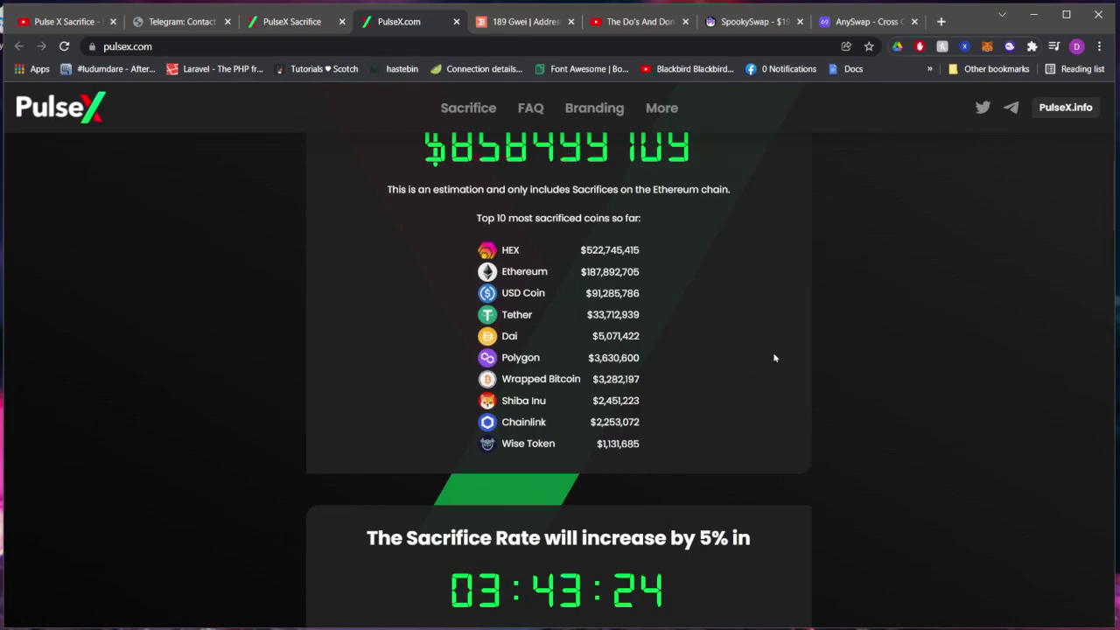
scroll(853, 410, up, 3)
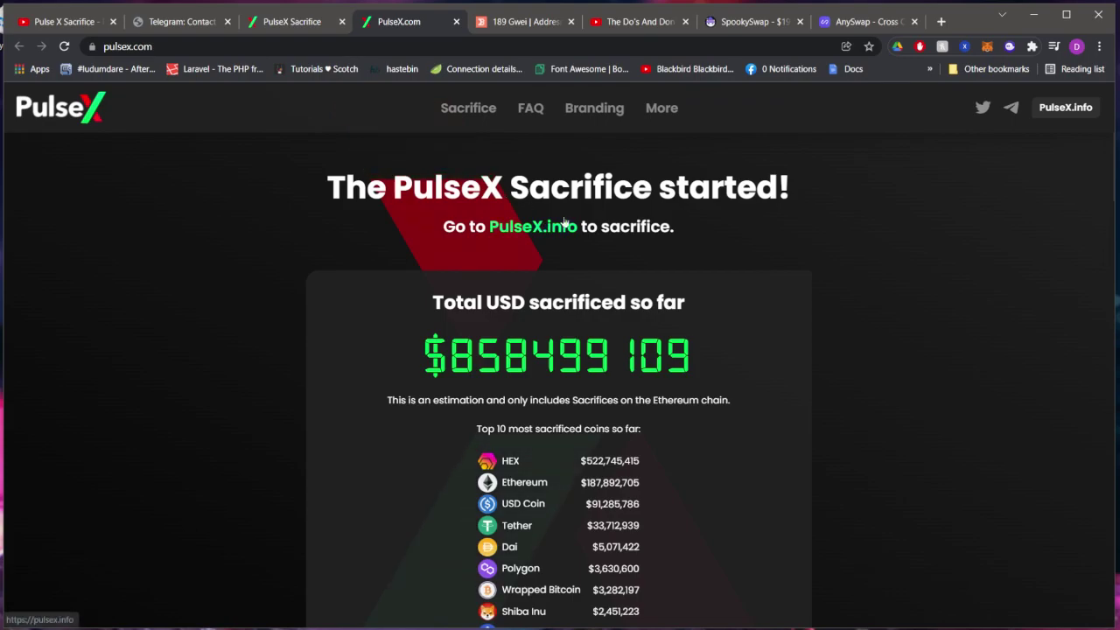
scroll(600, 235, down, 7)
scroll(599, 235, up, 7)
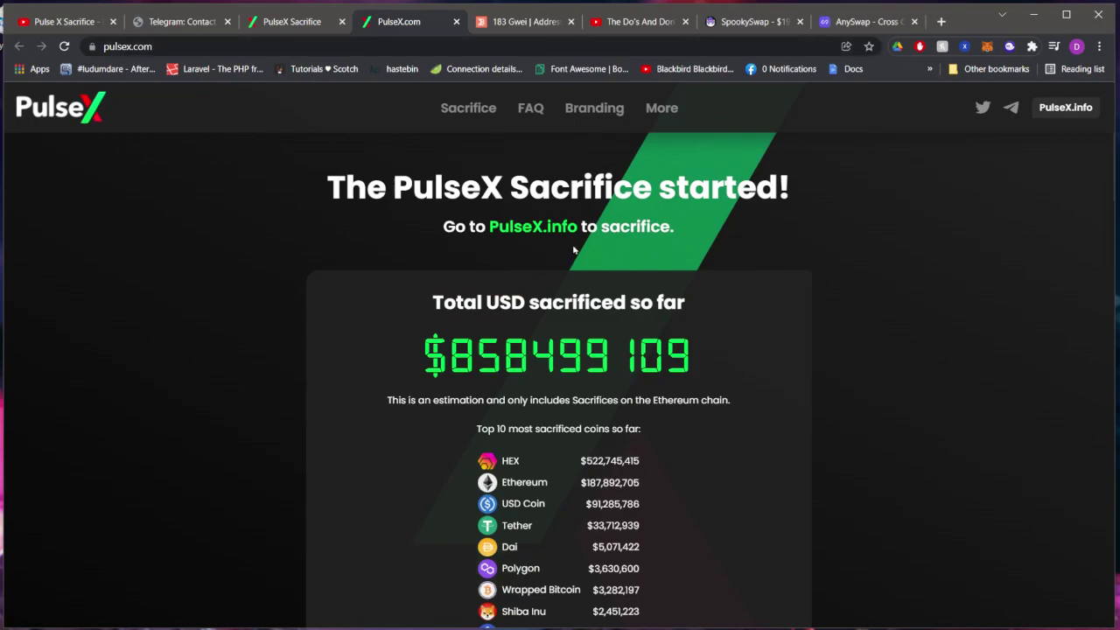
scroll(554, 169, down, 2)
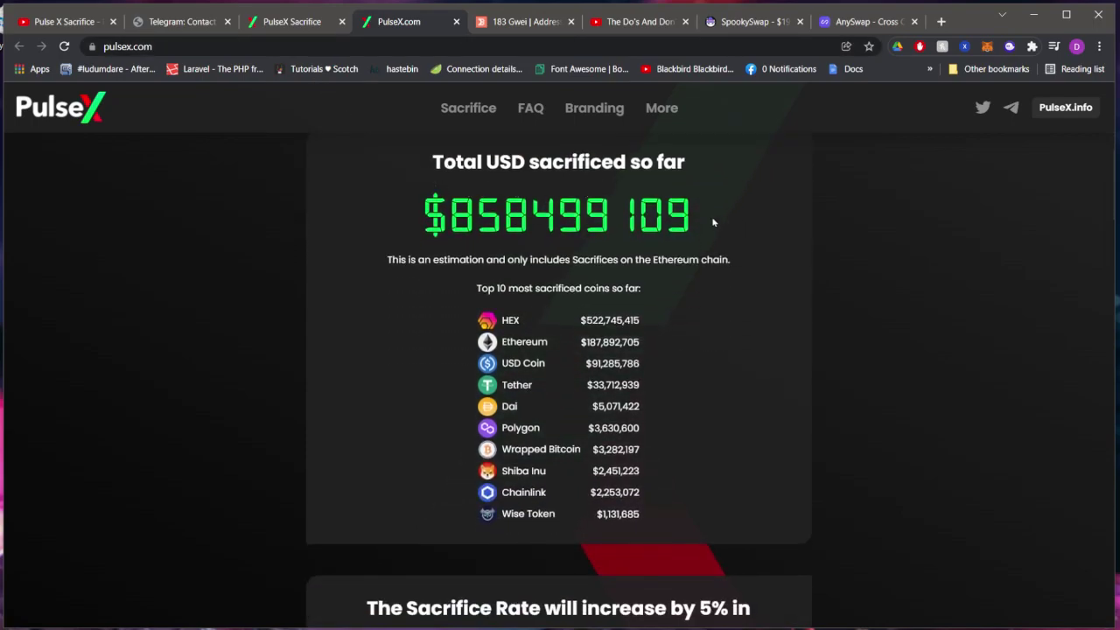
drag(713, 223, 445, 208)
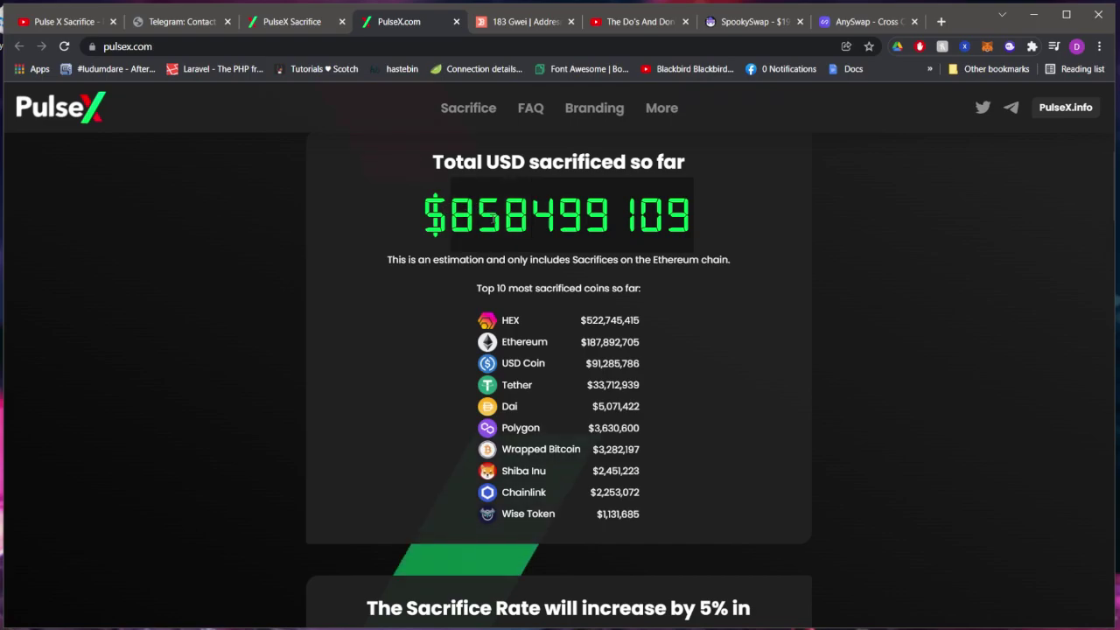
scroll(679, 210, down, 10)
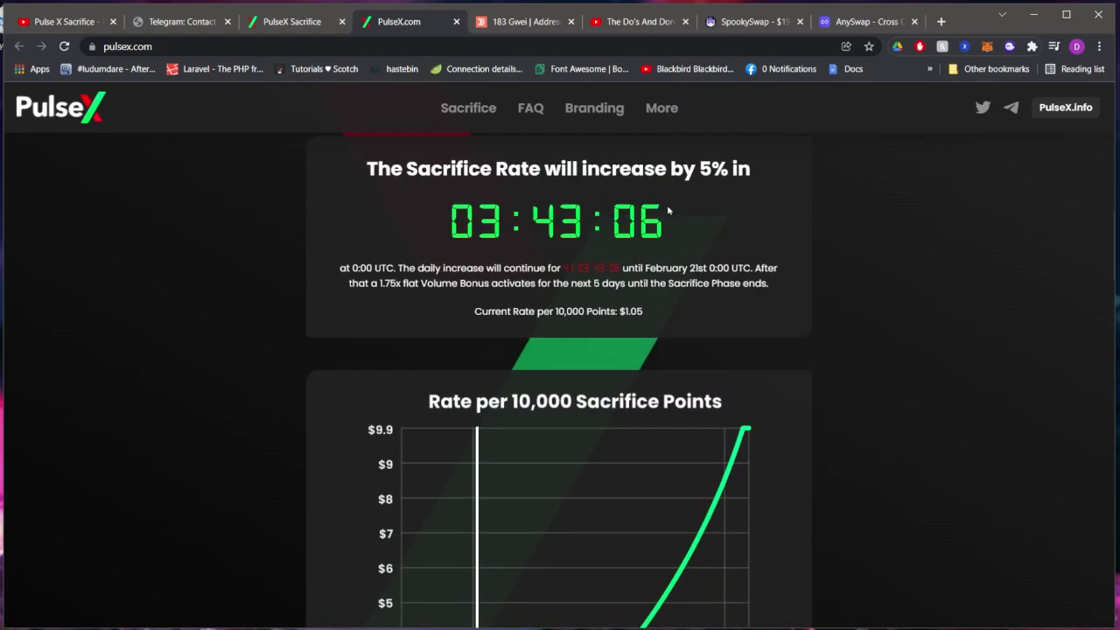
scroll(505, 385, up, 2)
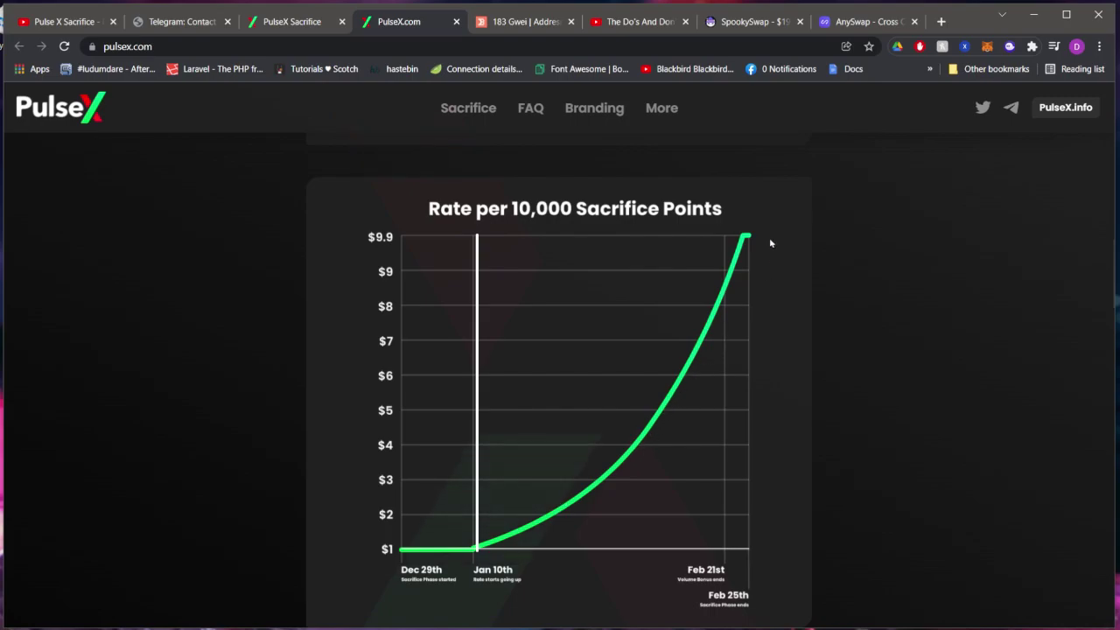
Step: Scroll through the Project status and Volume Bonus sections, then open a new Google tab
scroll(804, 263, down, 10)
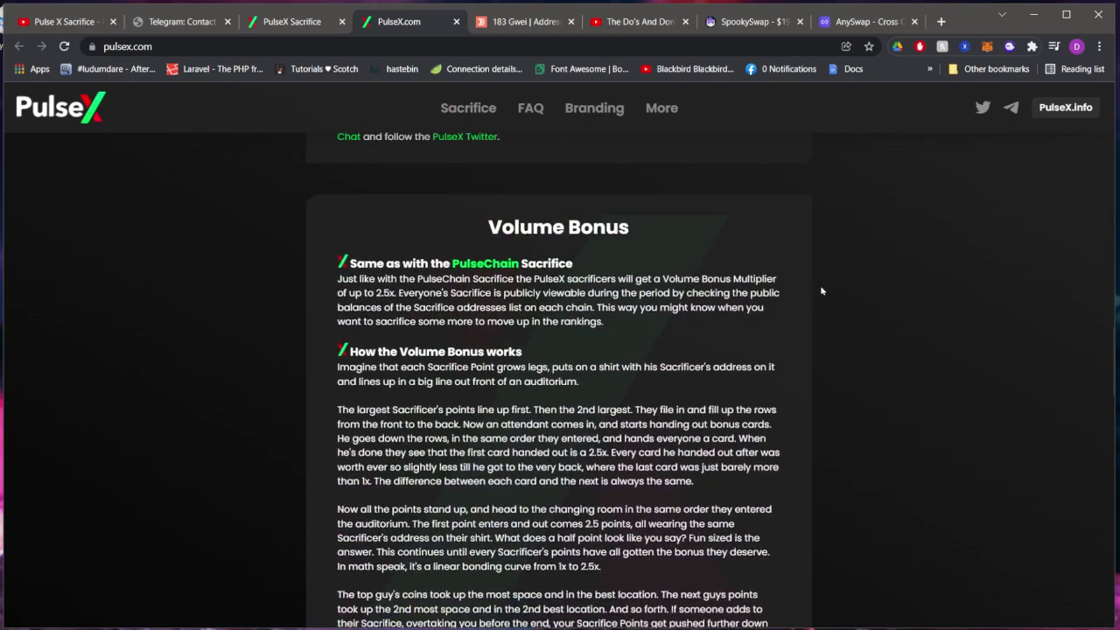
scroll(542, 306, down, 5)
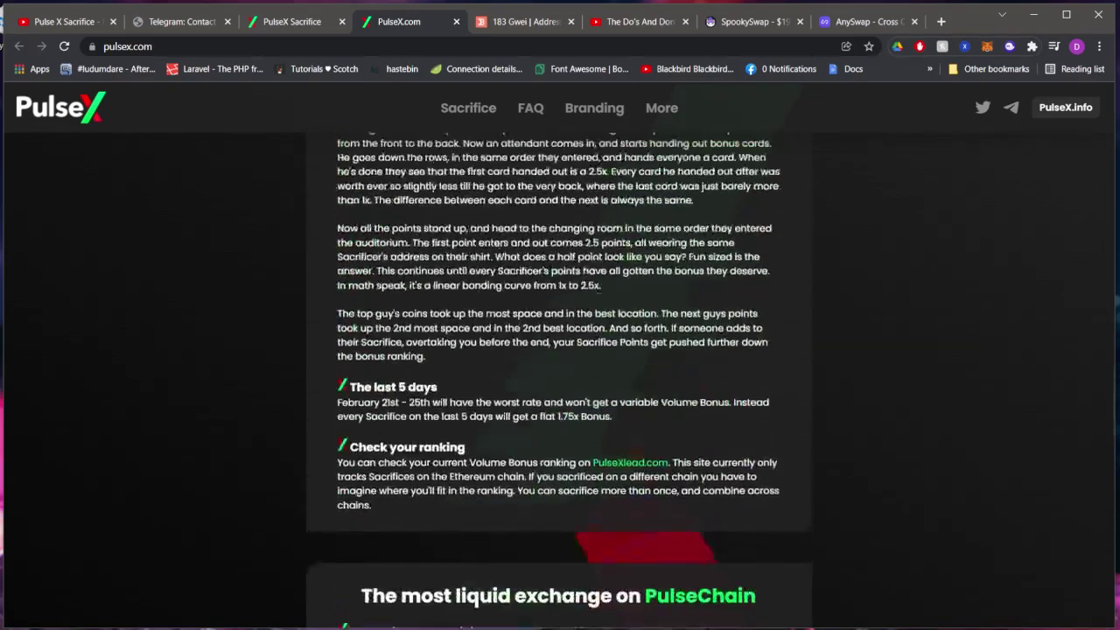
scroll(393, 543, up, 10)
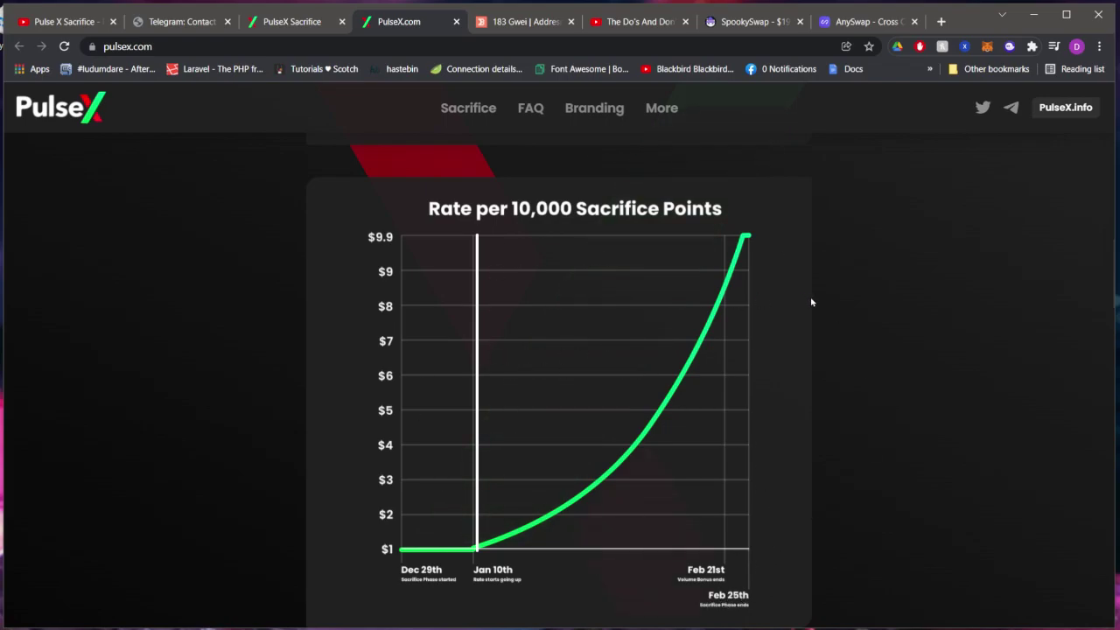
scroll(745, 265, down, 3)
scroll(744, 265, down, 2)
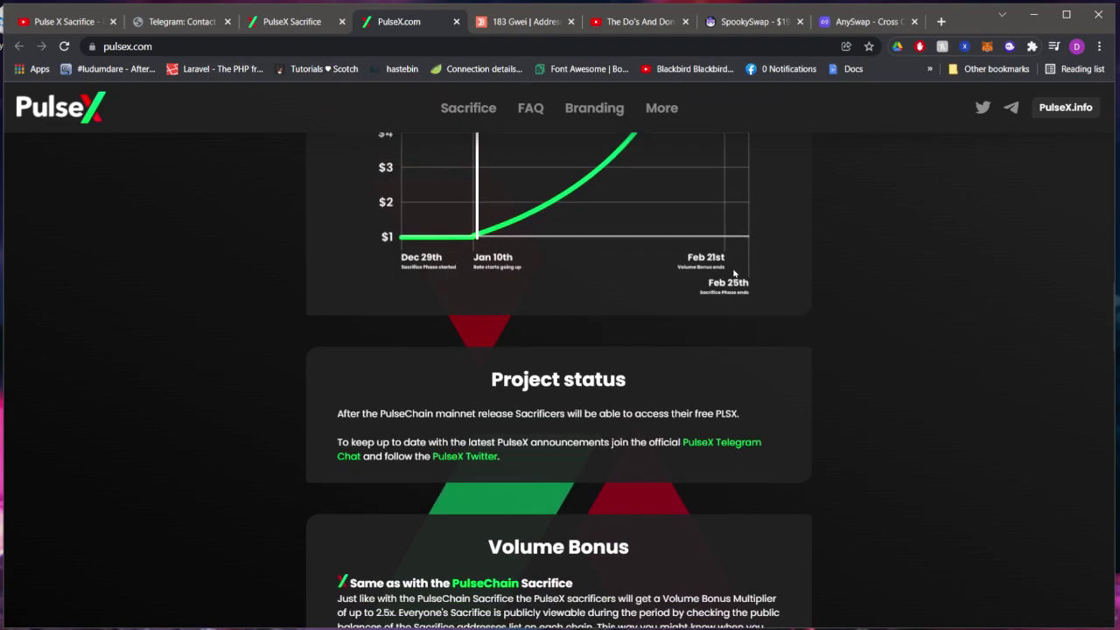
scroll(509, 532, up, 4)
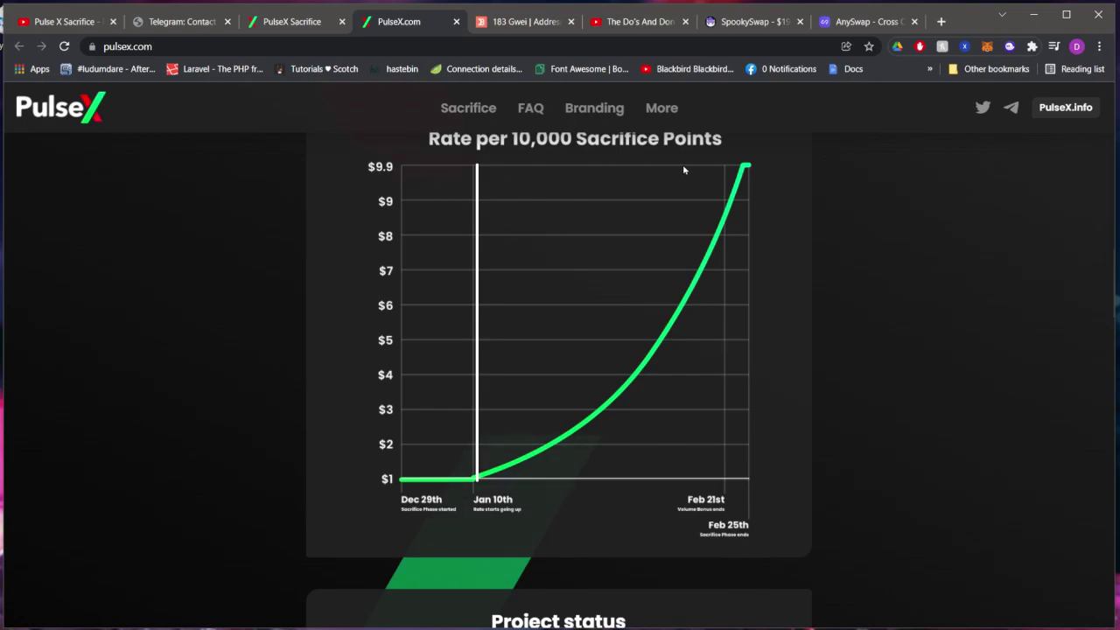
scroll(837, 202, down, 5)
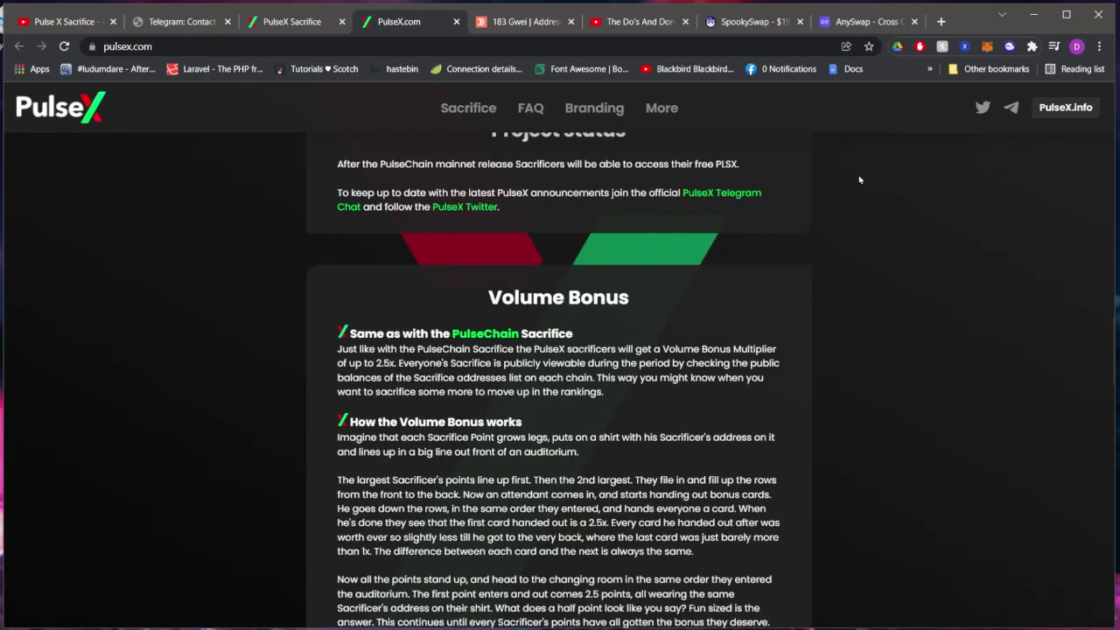
scroll(852, 208, down, 7)
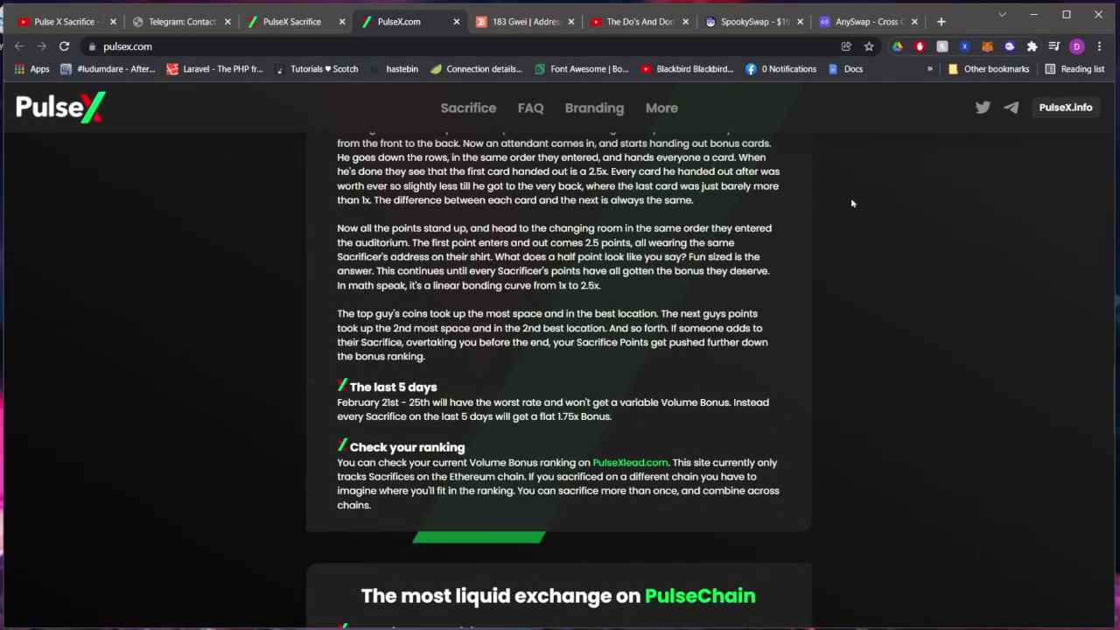
scroll(853, 379, up, 2)
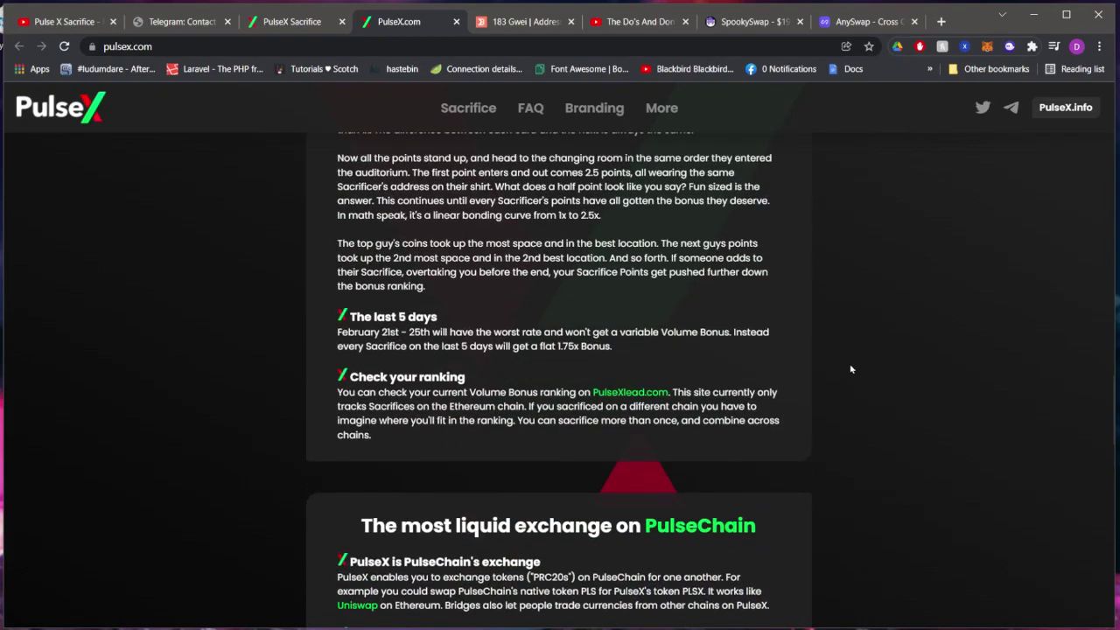
click(943, 22)
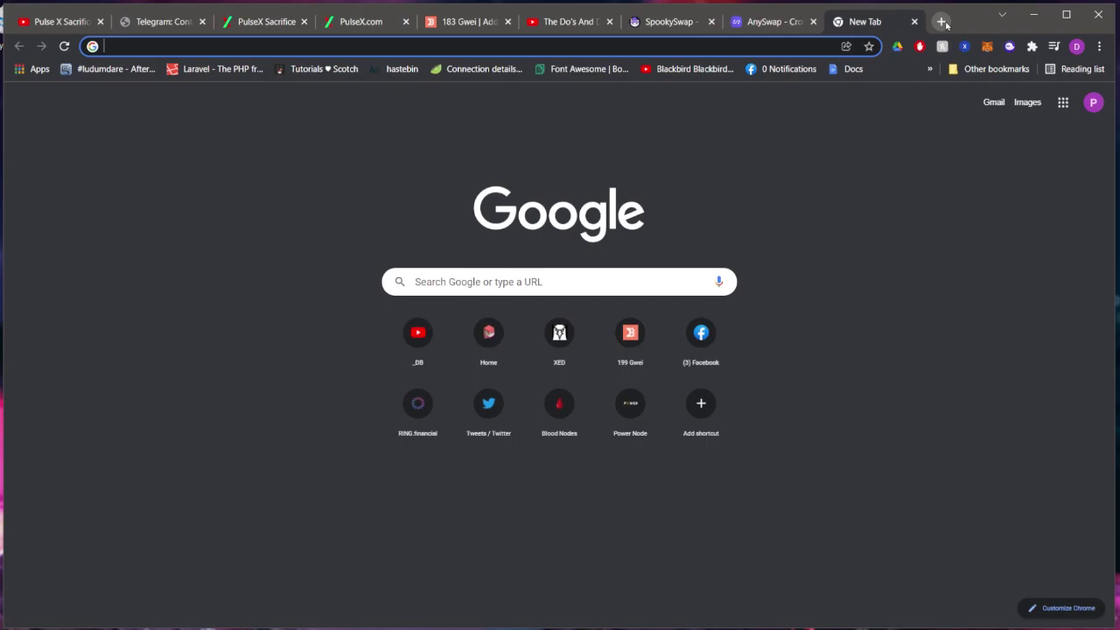
Step: Go to DEX Screener, search 'JOE' and open the JOE/WAVAX JoeToken pair
text(dex)
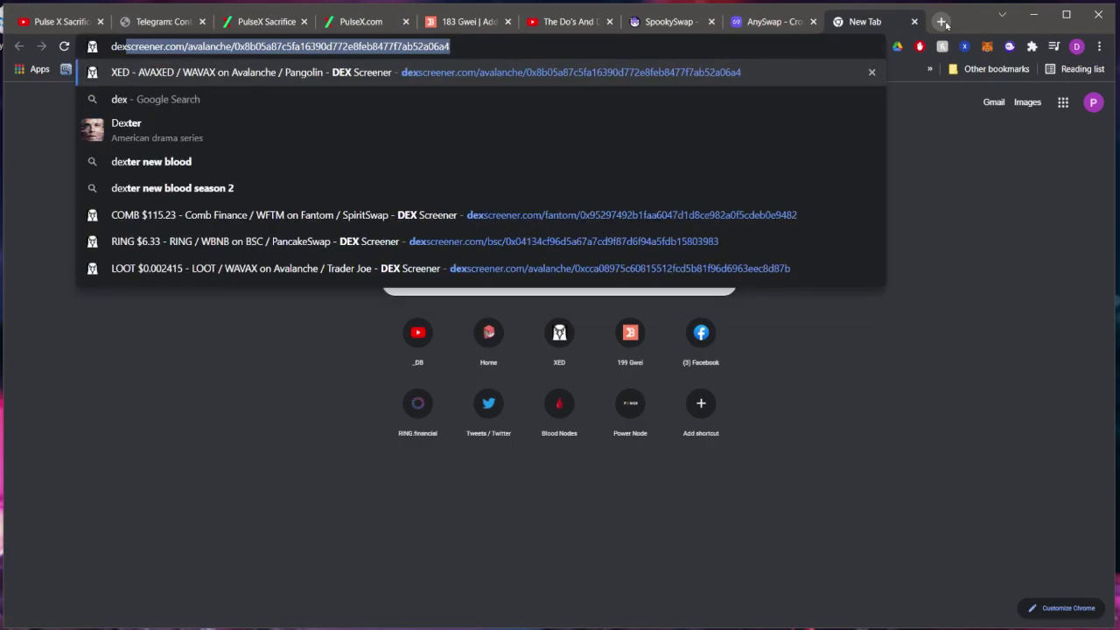
key(Return)
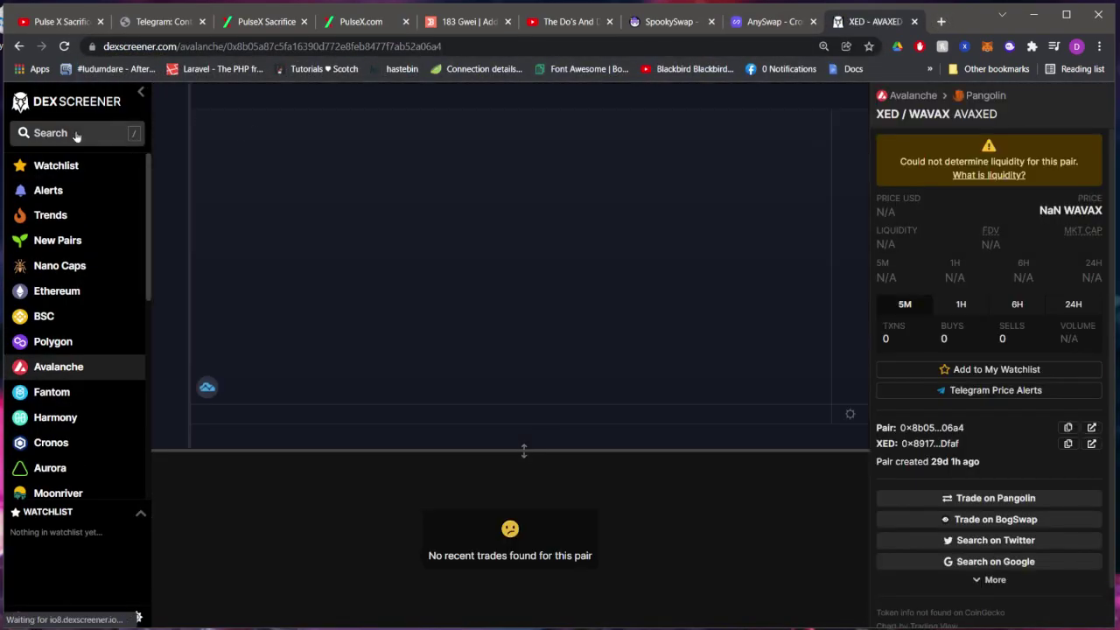
click(48, 133)
text(JOE)
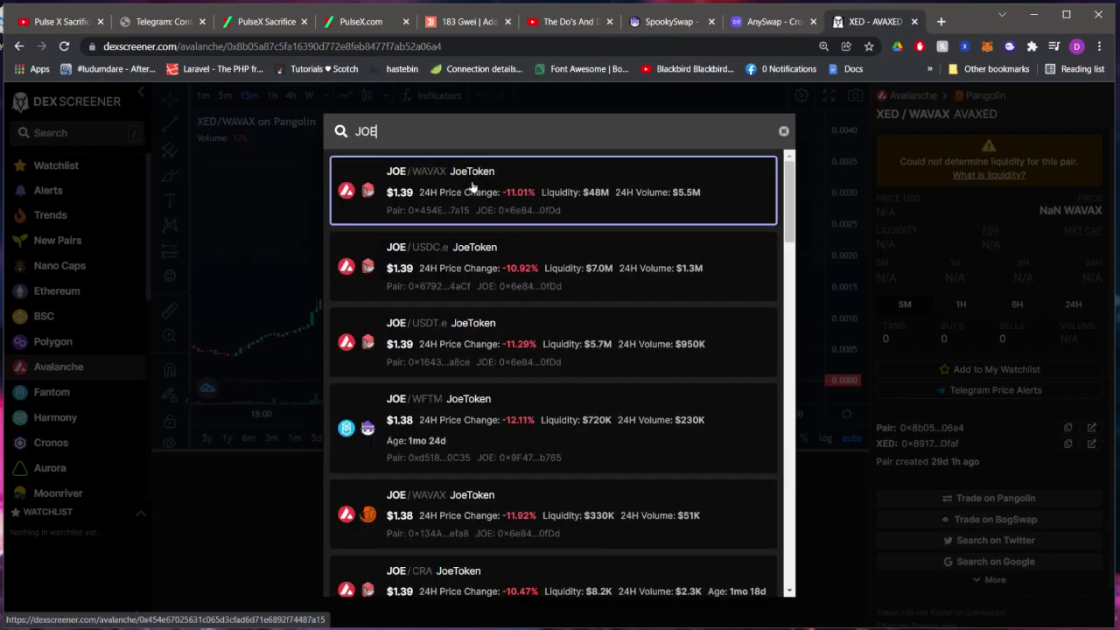
click(473, 188)
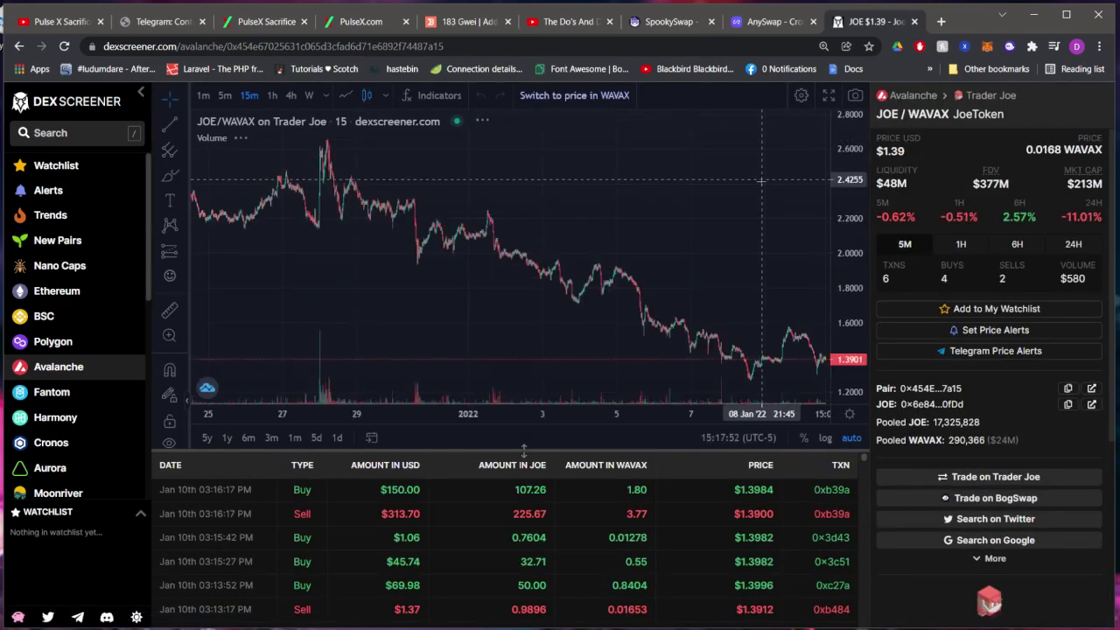
Step: Drag the JOE price chart back through December to the start of its history
scroll(761, 182, down, 1)
drag(412, 289, 560, 280)
drag(307, 267, 412, 288)
drag(289, 289, 400, 295)
drag(324, 295, 378, 295)
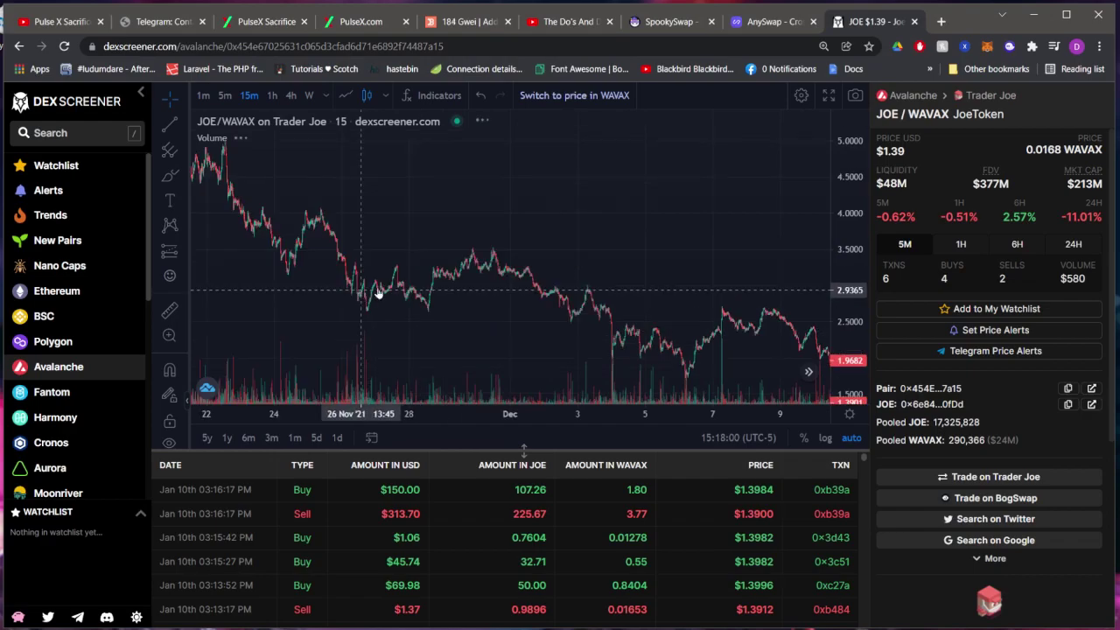
drag(276, 284, 571, 290)
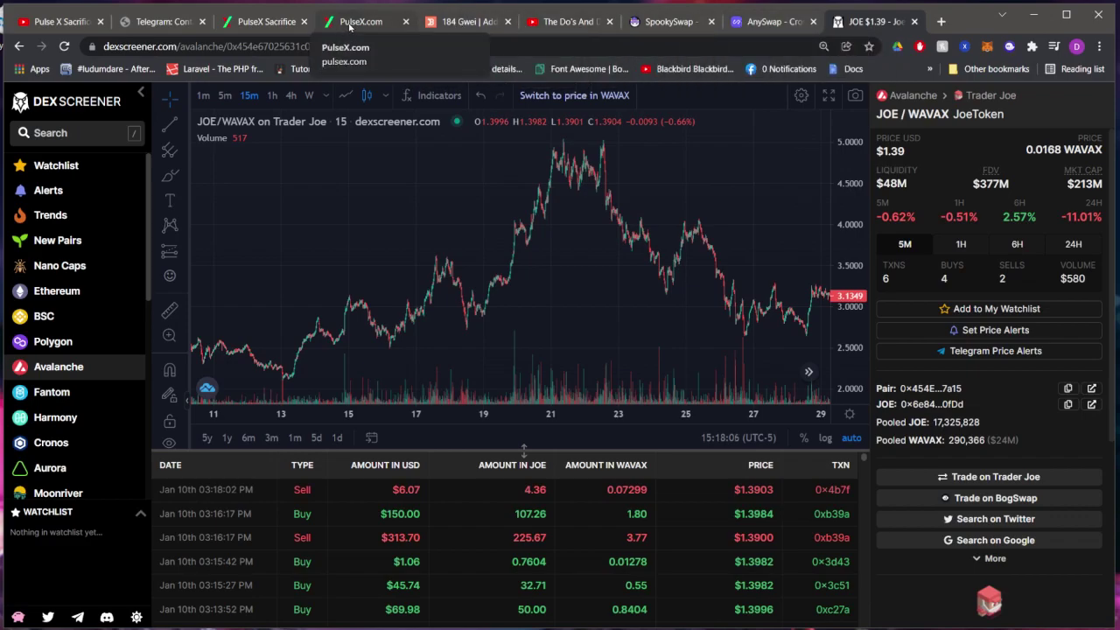
Step: Look over the pulsex.com rate chart again, then return to the JOE/WAVAX DEX Screener tab
click(349, 27)
scroll(575, 323, up, 10)
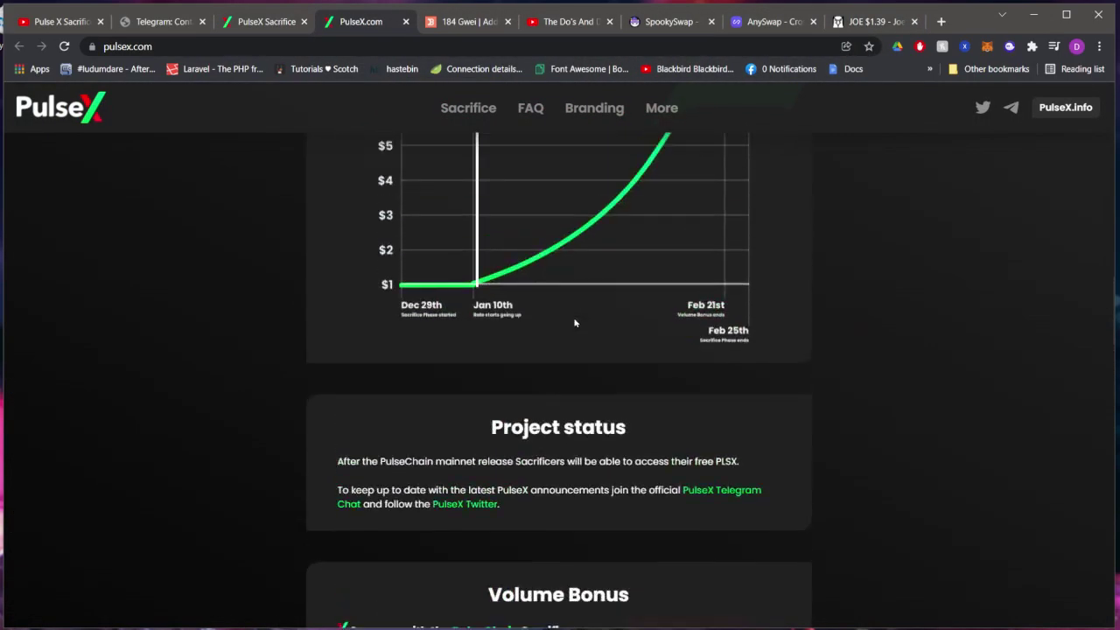
scroll(575, 323, up, 2)
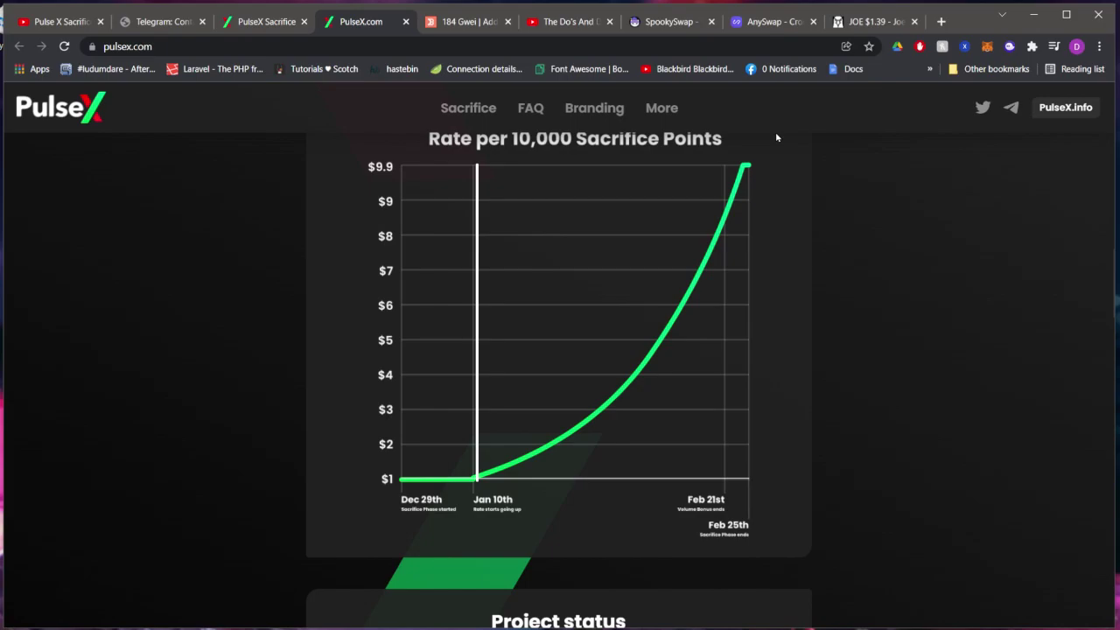
click(884, 21)
Step: Search DEX Screener for 'cake' to review PancakeSwap pairs, then clear the query
click(21, 129)
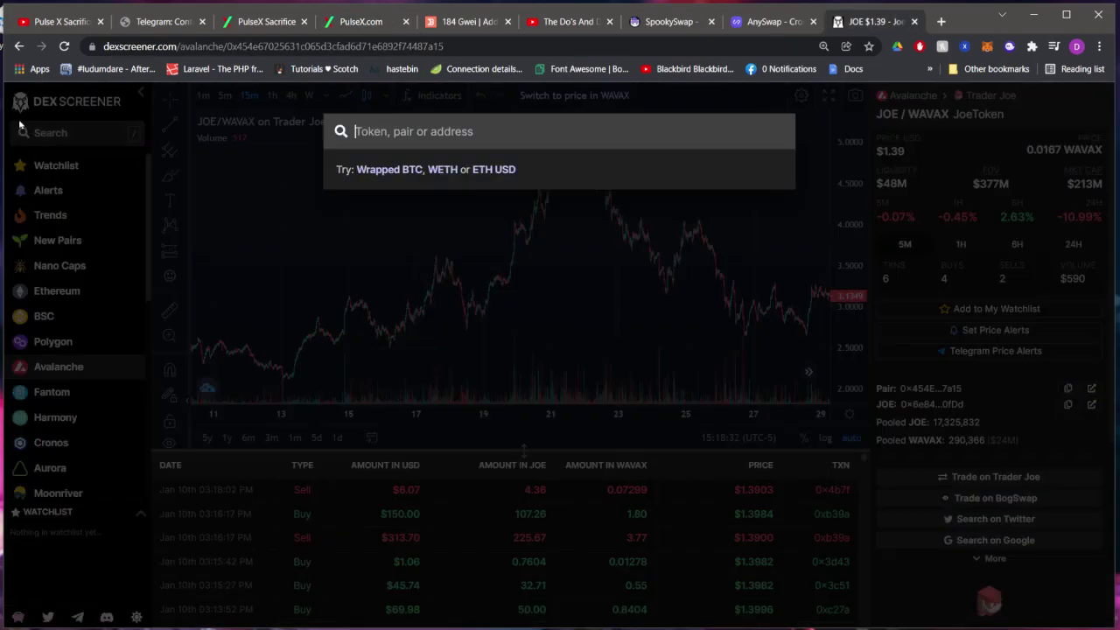
text(cake)
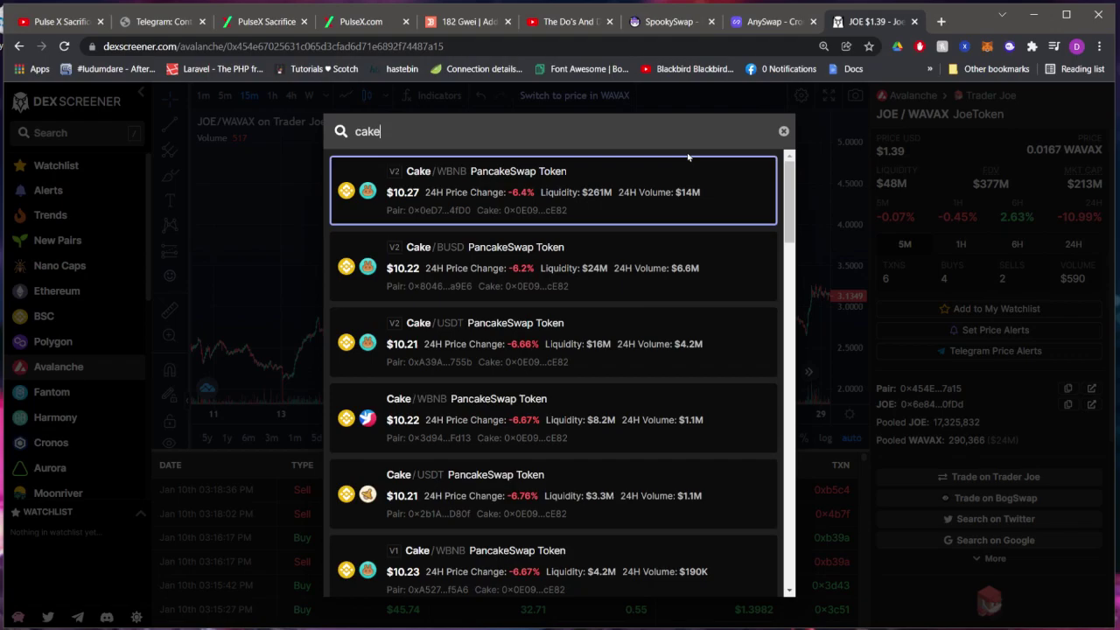
key(ctrl+a)
key(BackSpace)
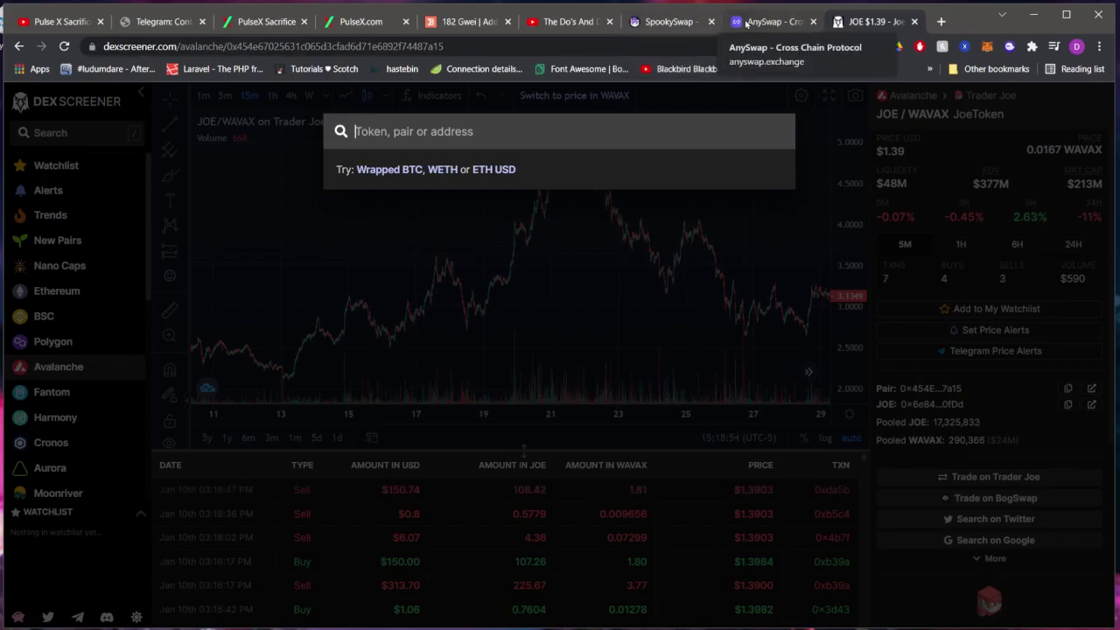
Step: Review pulsex.com totals, rate countdown, chart and Volume Bonus, then return to the PulseX Sacrifice page
click(355, 25)
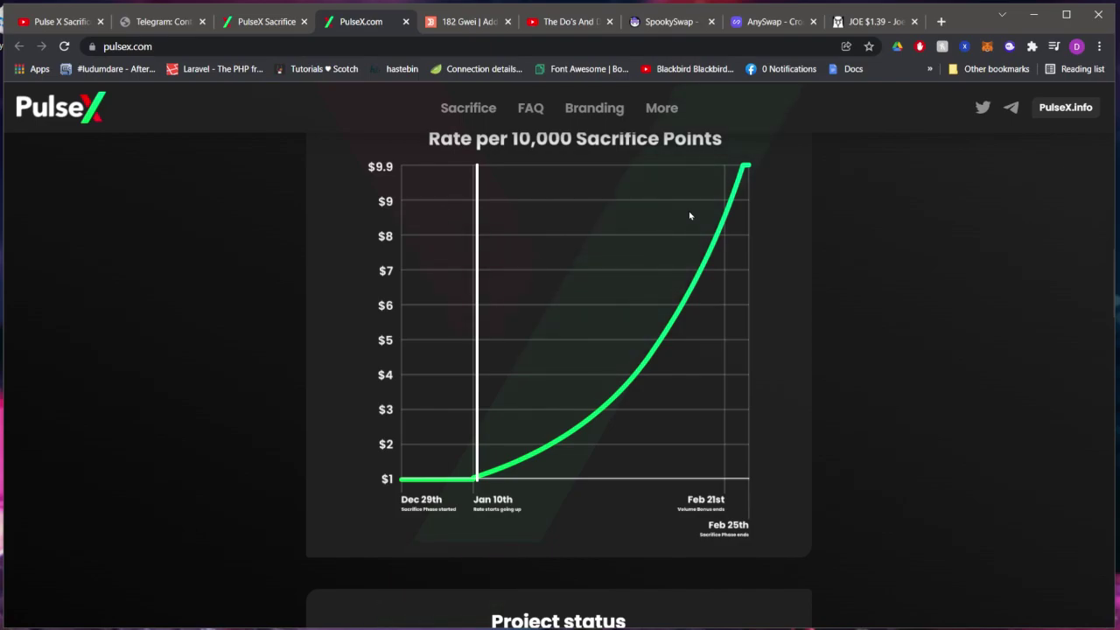
scroll(699, 292, up, 4)
scroll(698, 291, up, 6)
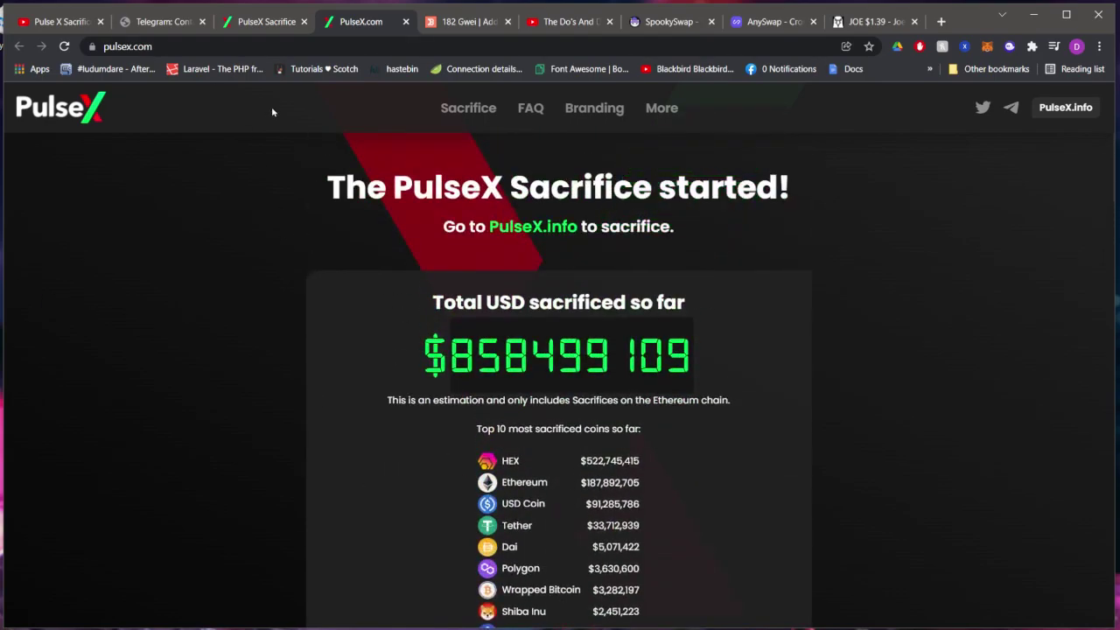
scroll(520, 280, down, 4)
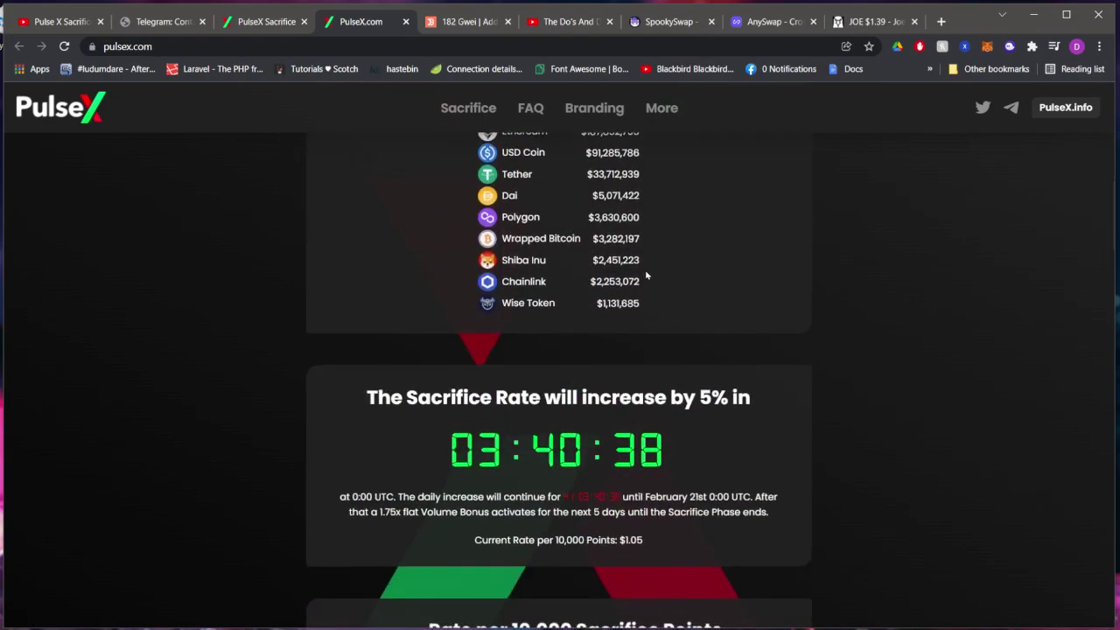
scroll(713, 331, down, 15)
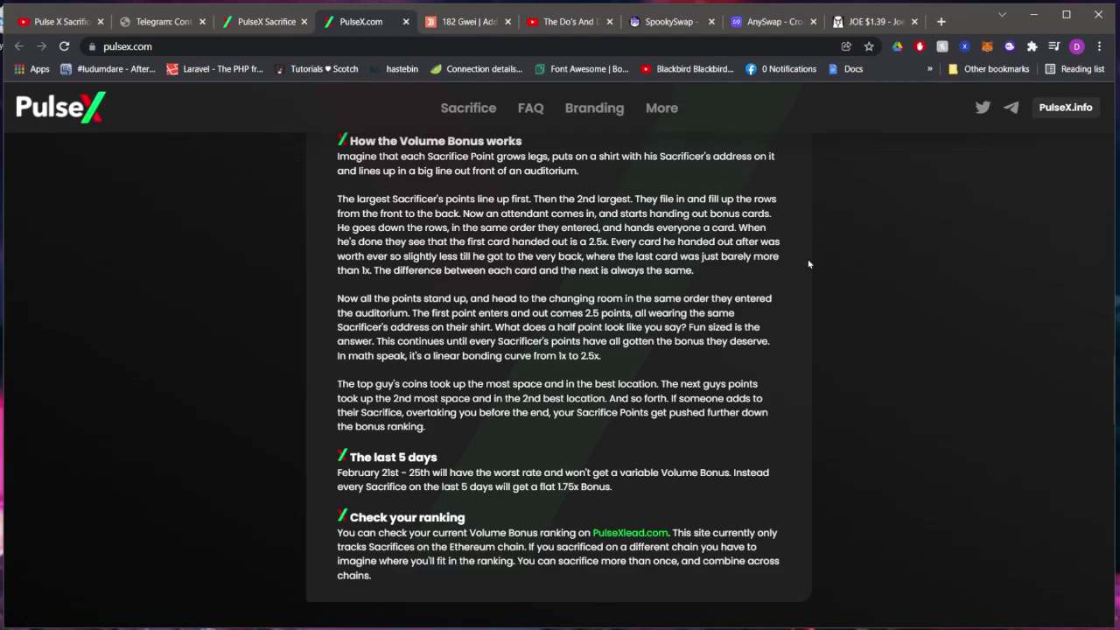
scroll(850, 308, down, 6)
scroll(115, 280, up, 11)
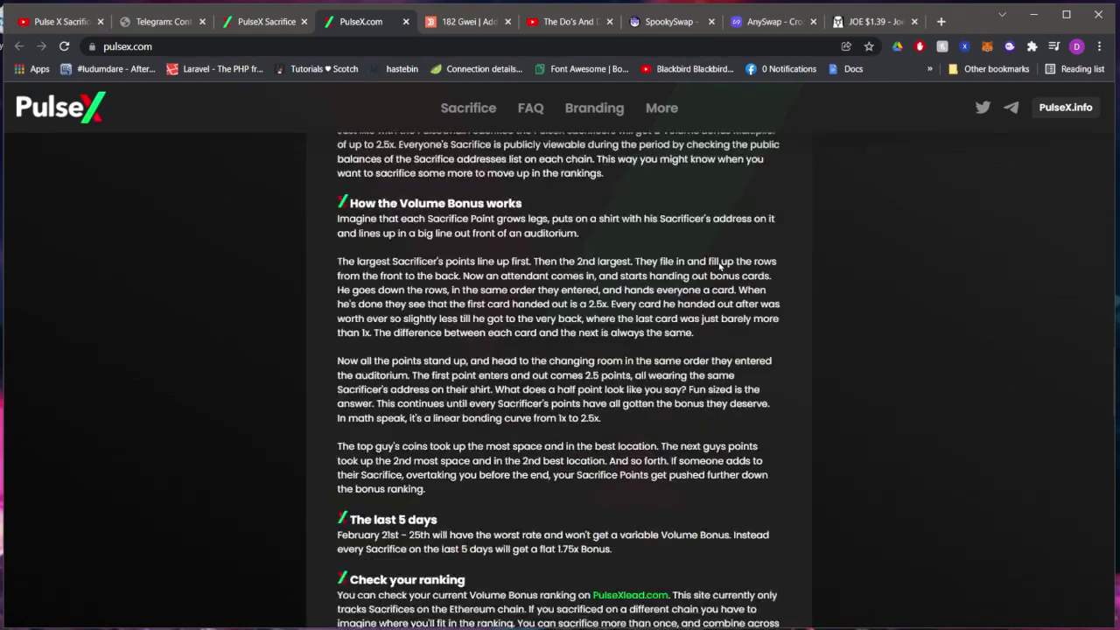
scroll(115, 279, up, 7)
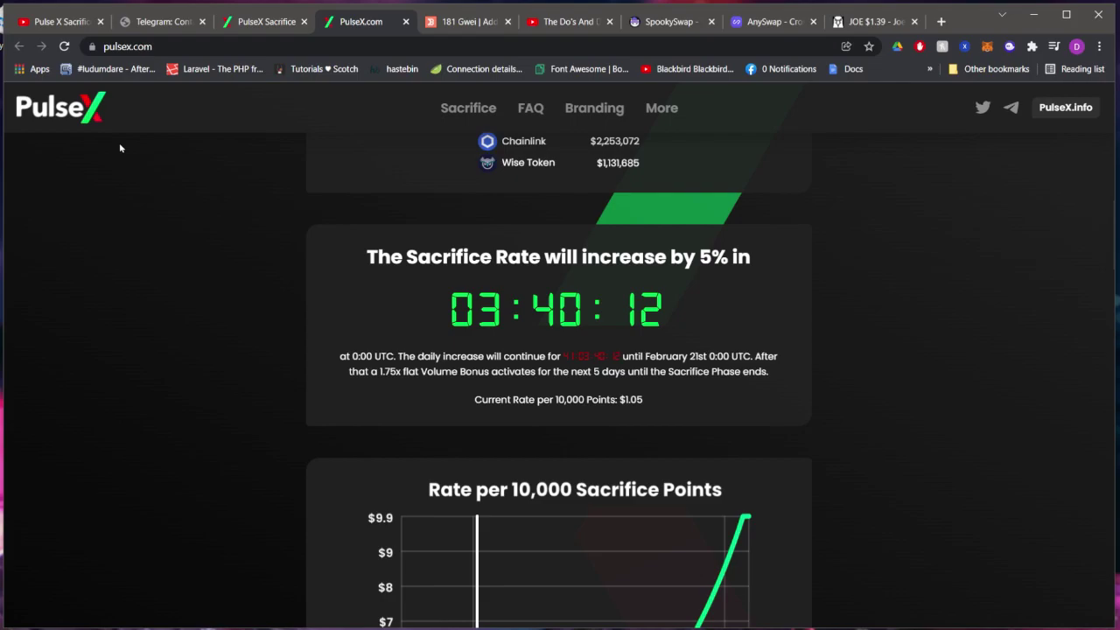
scroll(867, 320, up, 3)
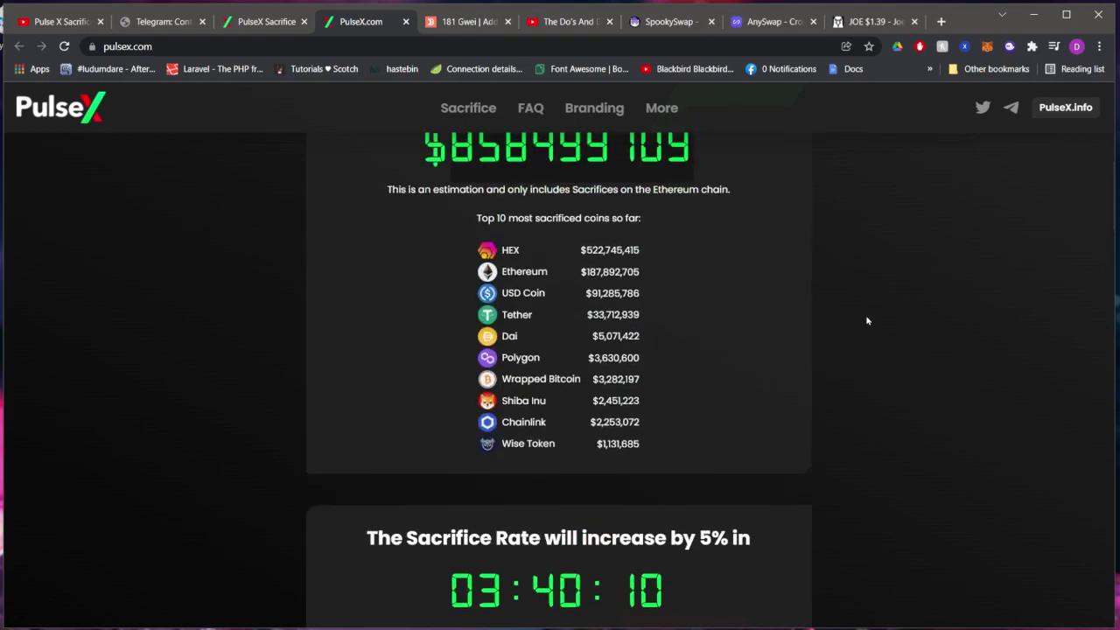
scroll(874, 357, down, 2)
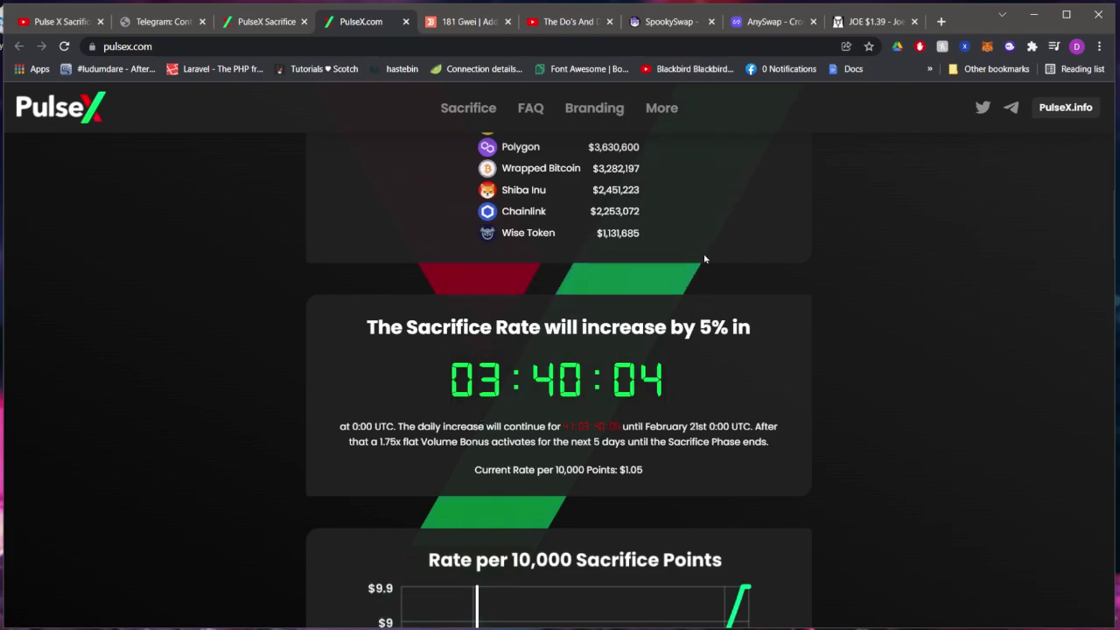
scroll(747, 279, up, 5)
click(235, 27)
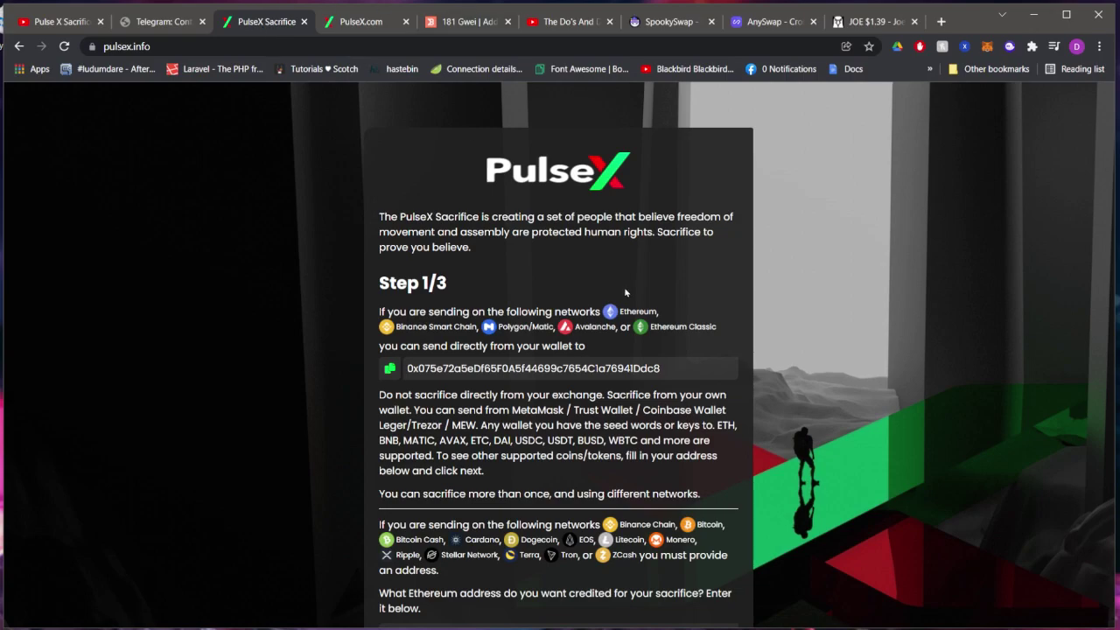
Step: Connect the Web3 wallet to auto-fill the Ethereum address and continue to Step 2/3
scroll(561, 232, down, 1)
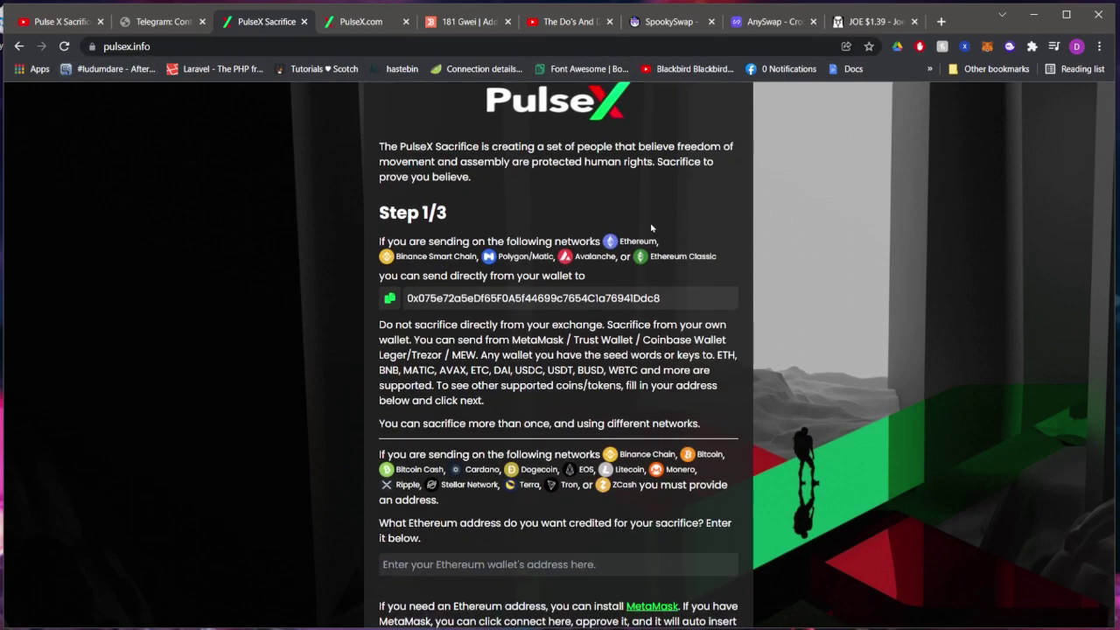
scroll(592, 227, down, 2)
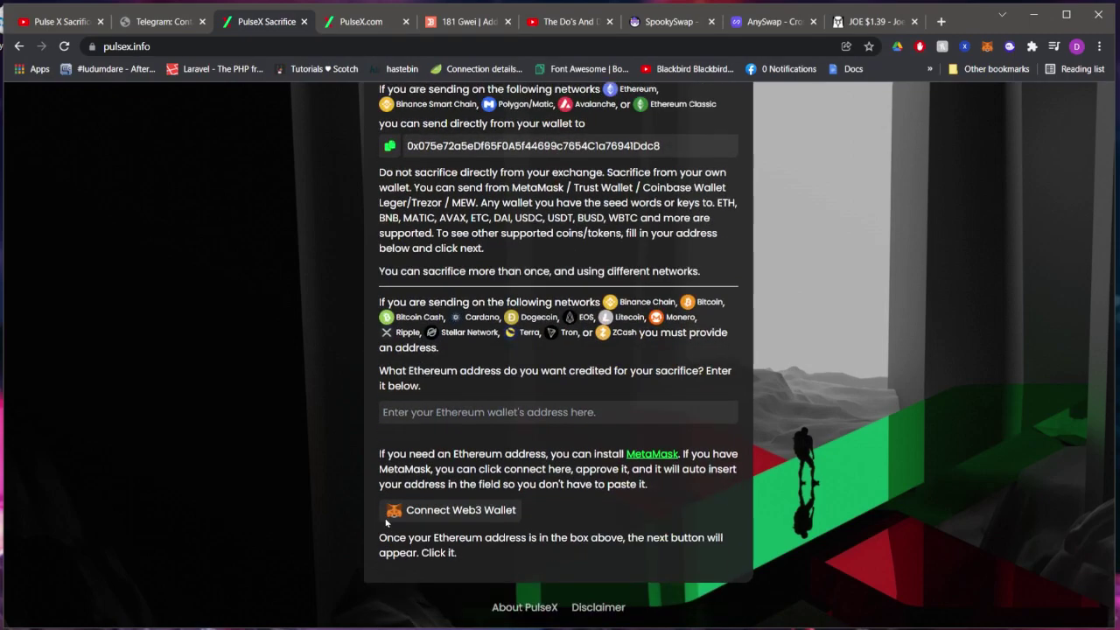
click(469, 517)
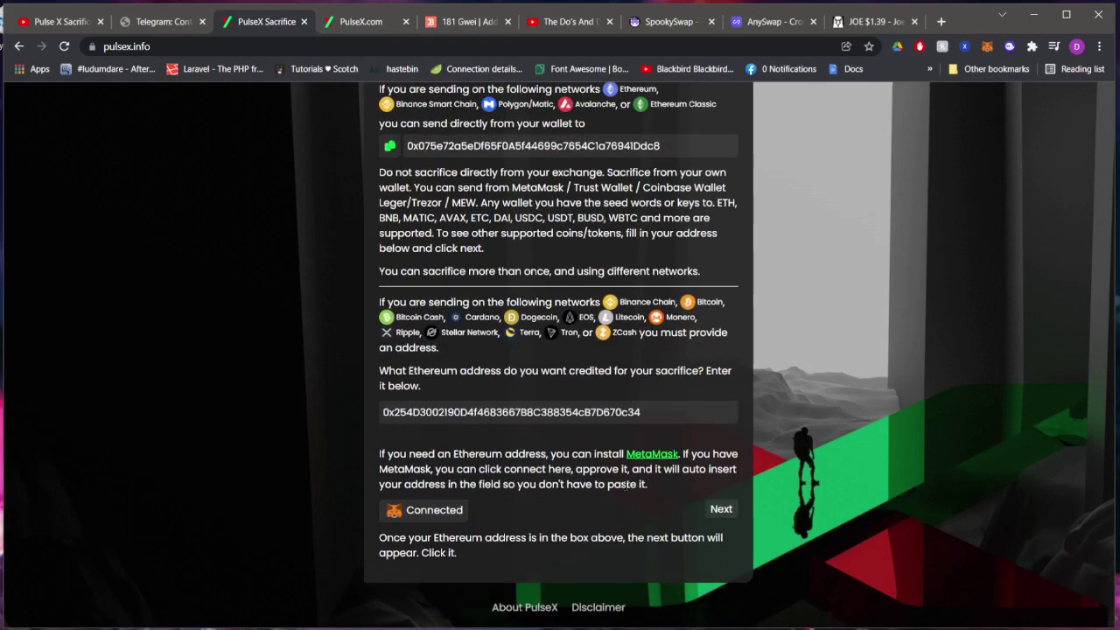
scroll(627, 486, up, 4)
scroll(525, 420, down, 2)
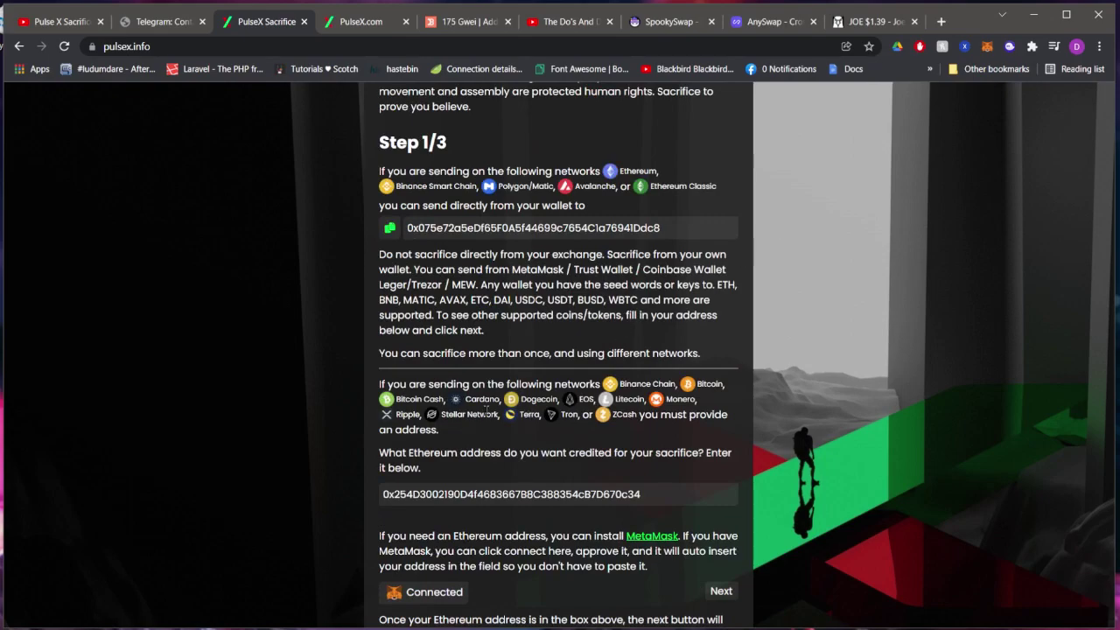
scroll(487, 412, up, 3)
scroll(613, 464, down, 4)
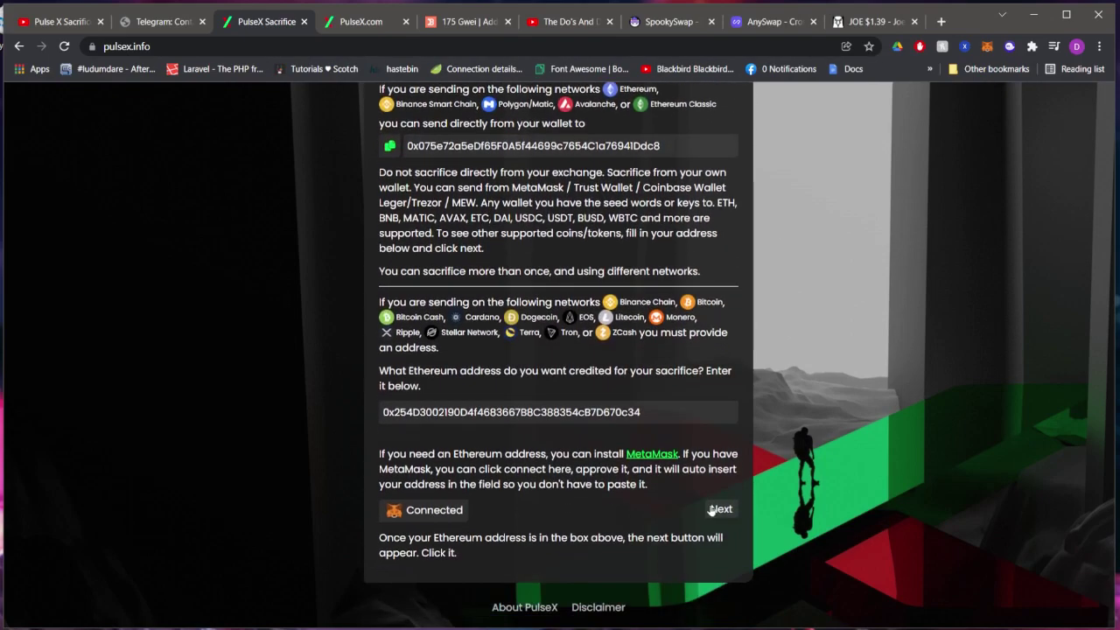
click(721, 510)
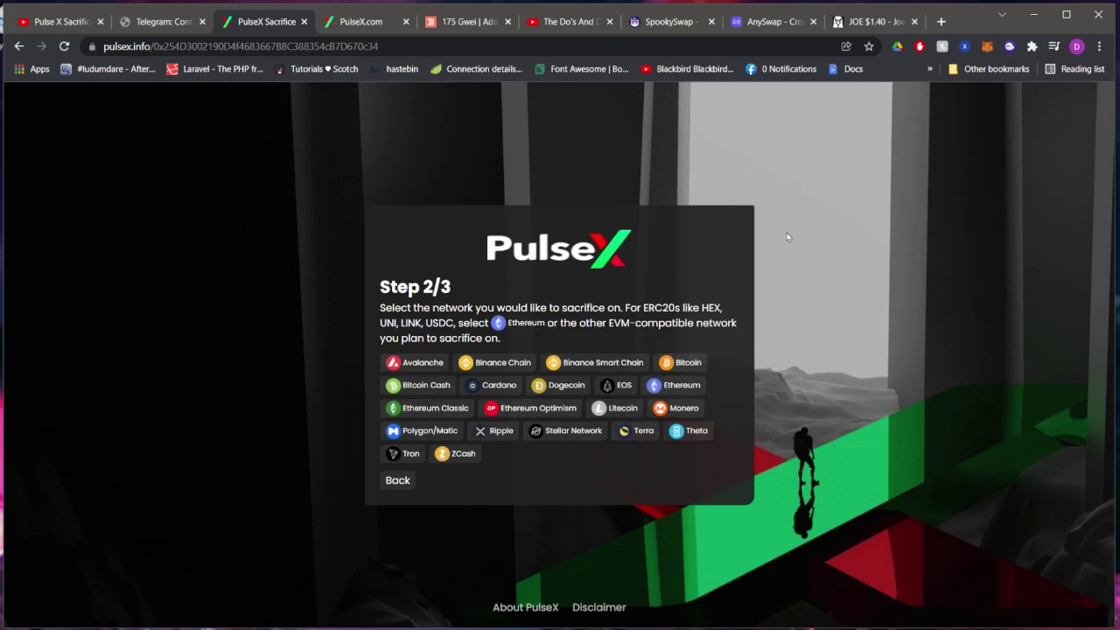
Step: Choose Binance Smart Chain and copy the BSC sacrifice deposit address
click(602, 368)
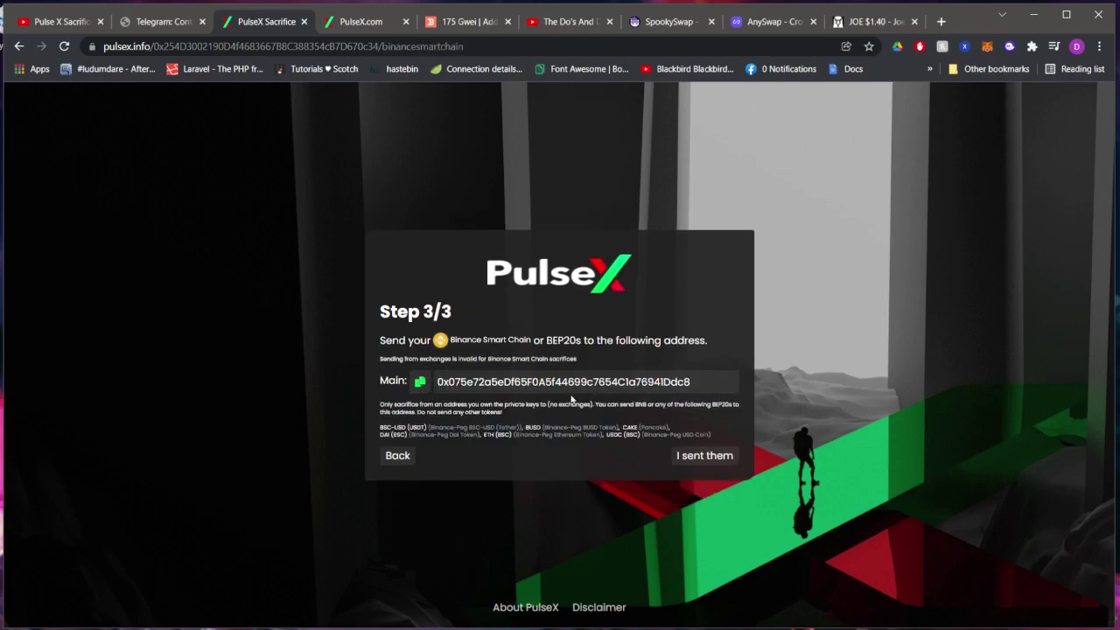
double_click(578, 382)
right_click(583, 382)
click(623, 395)
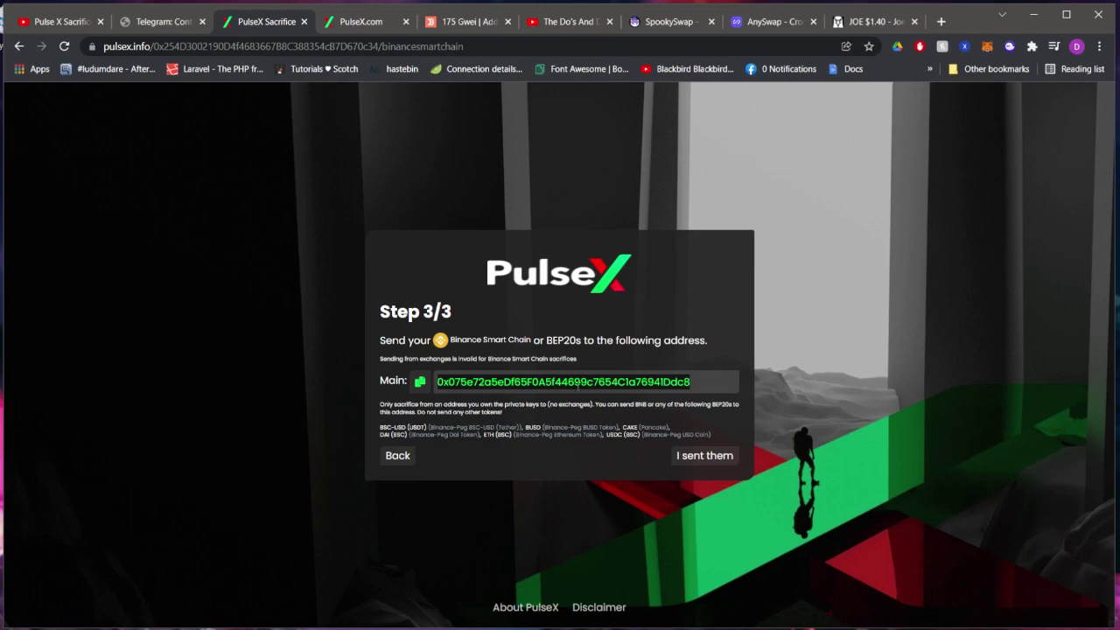
right_click(532, 376)
click(588, 389)
Step: Check the MetaMask balance, go back and reselect Binance Smart Chain
click(987, 46)
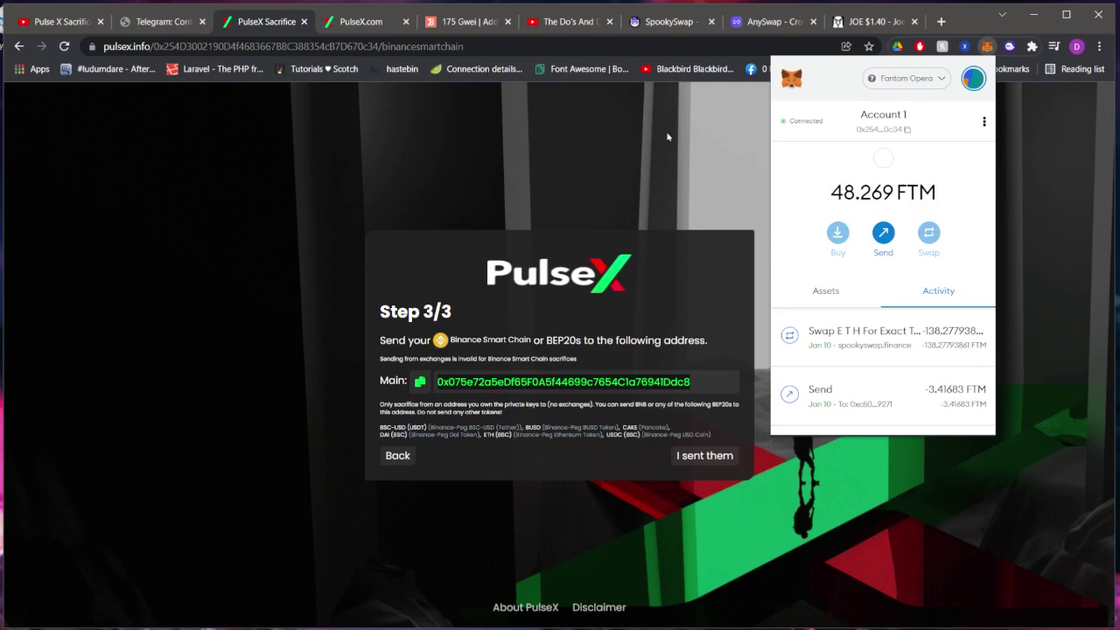
click(399, 456)
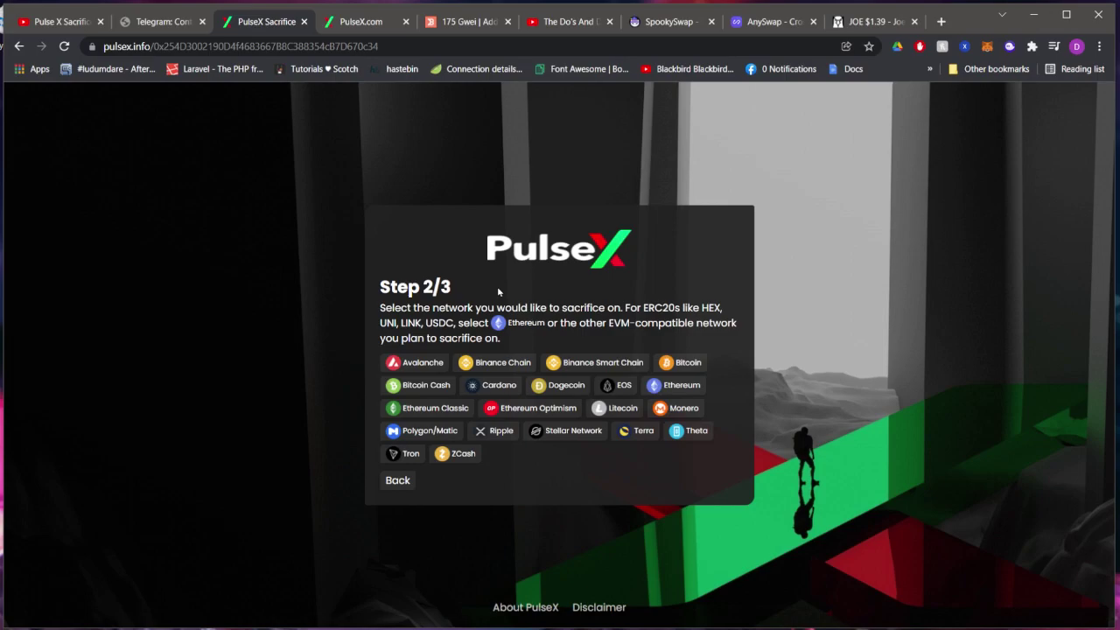
click(590, 366)
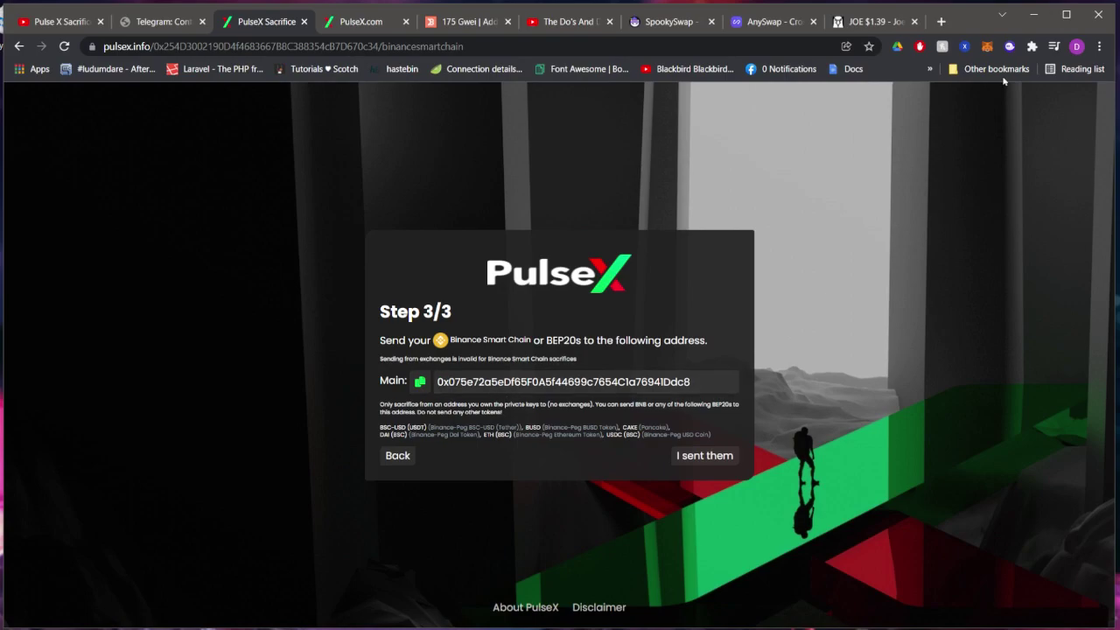
click(989, 46)
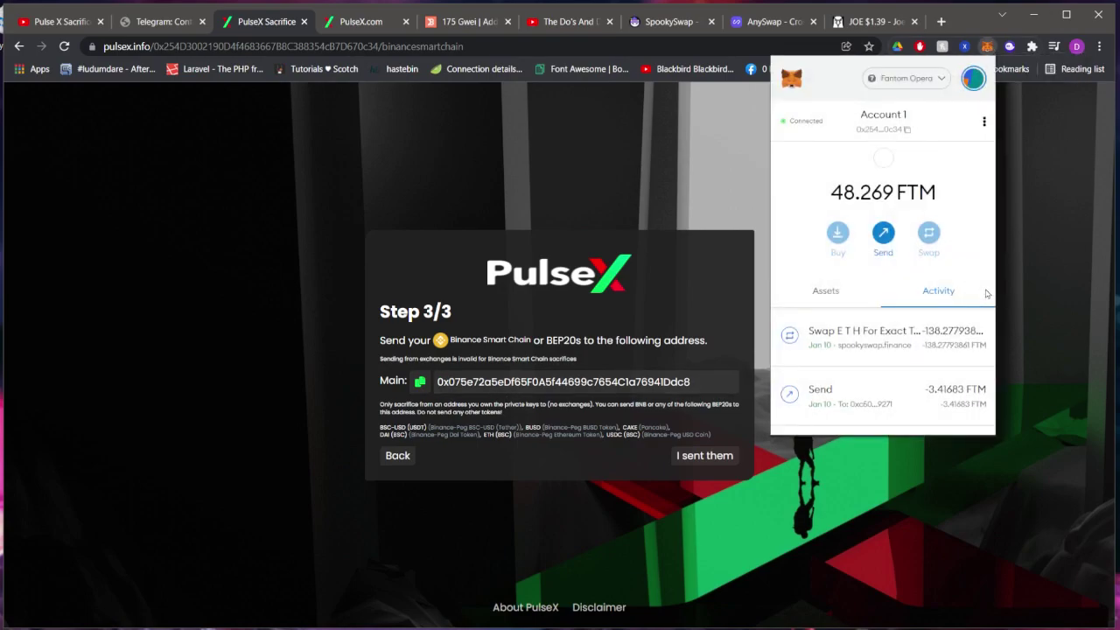
click(713, 139)
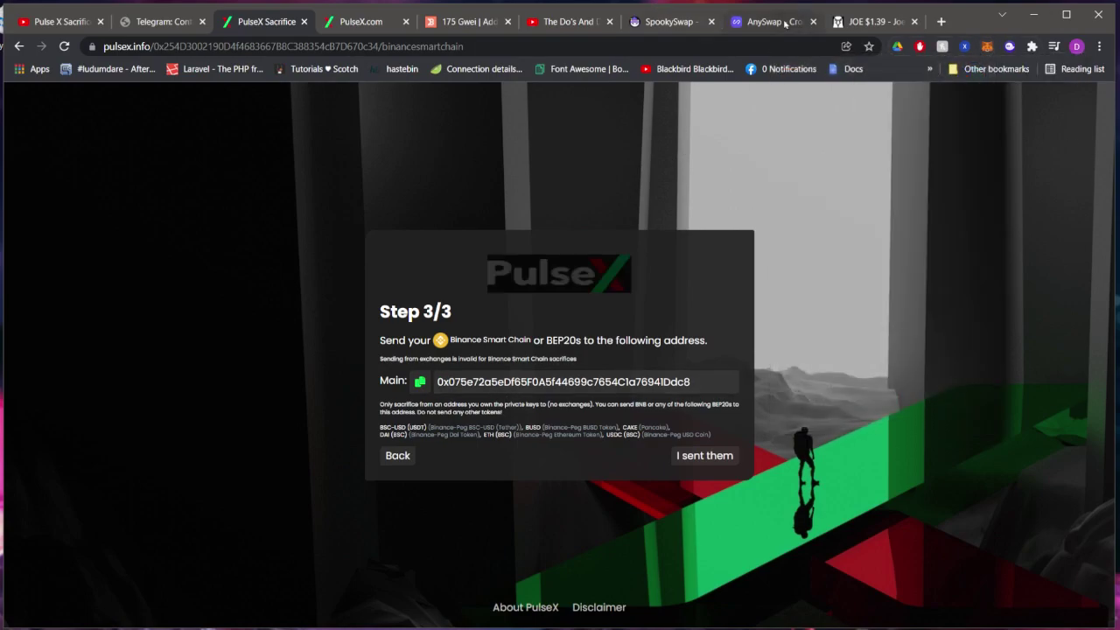
Step: Switch to the AnySwap bridge page and check the MetaMask wallet
click(787, 22)
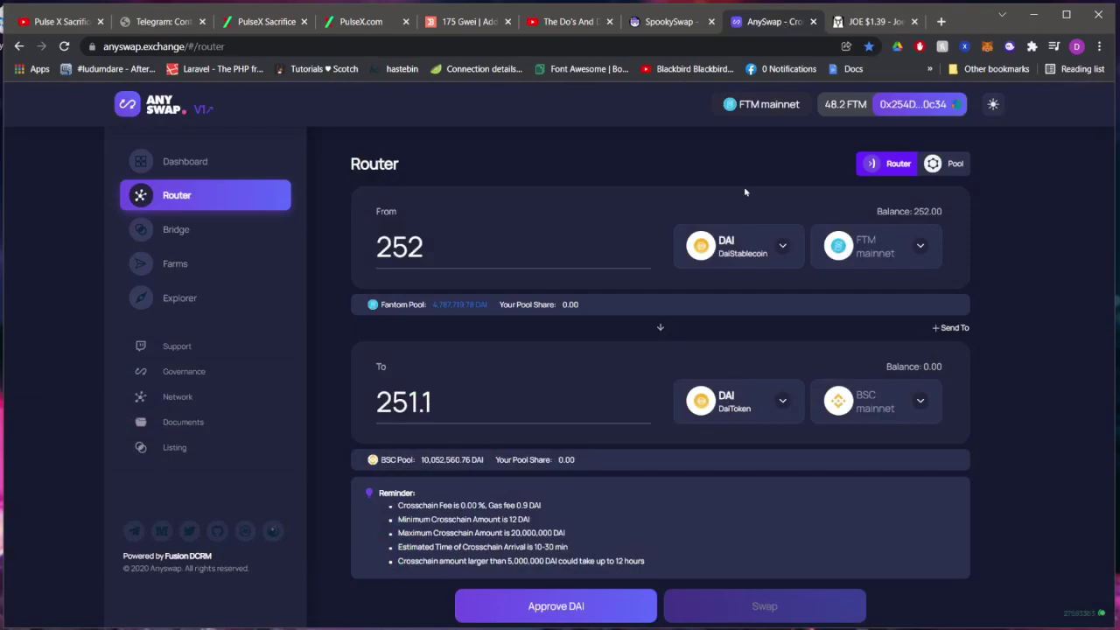
click(986, 47)
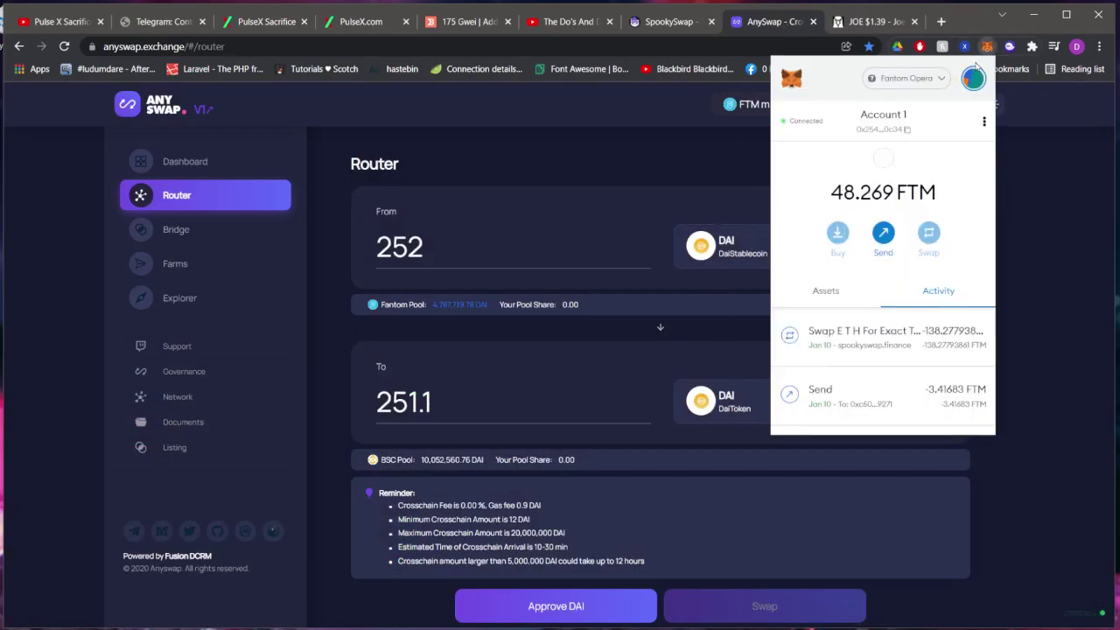
click(607, 151)
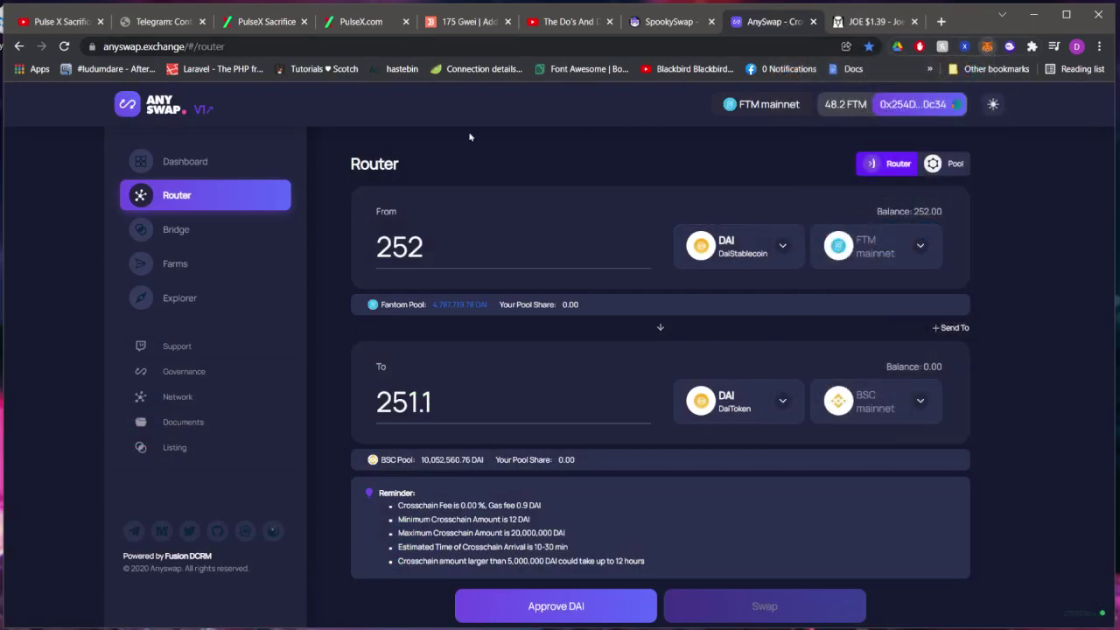
click(984, 49)
click(637, 168)
Step: Approve 252 DAI in the Cross-chain Router and confirm it in MetaMask
scroll(490, 347, down, 1)
click(575, 581)
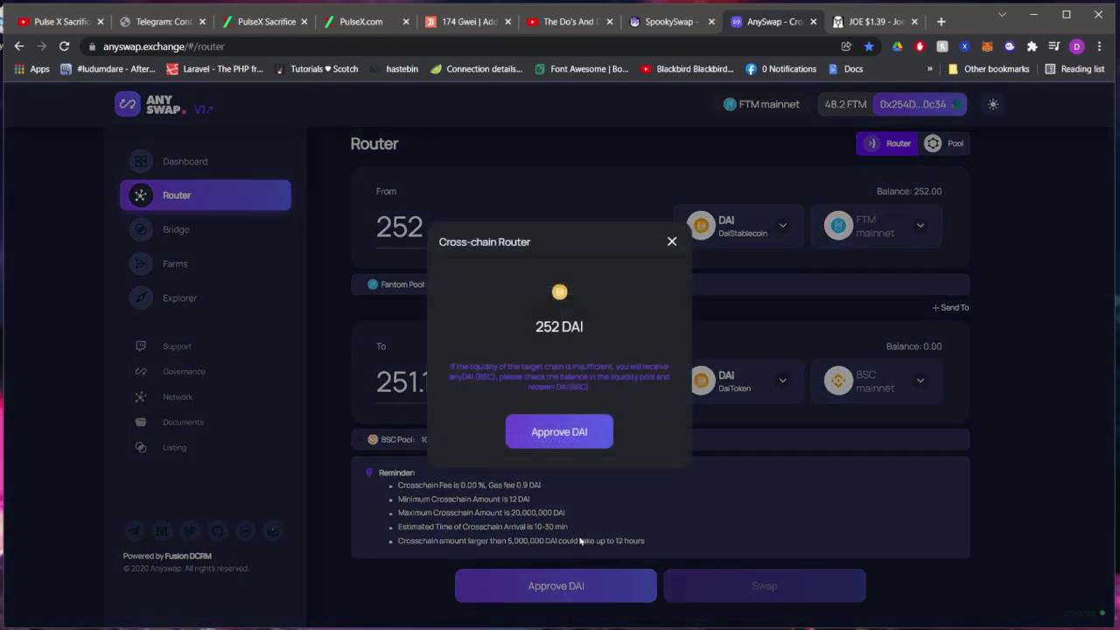
click(548, 434)
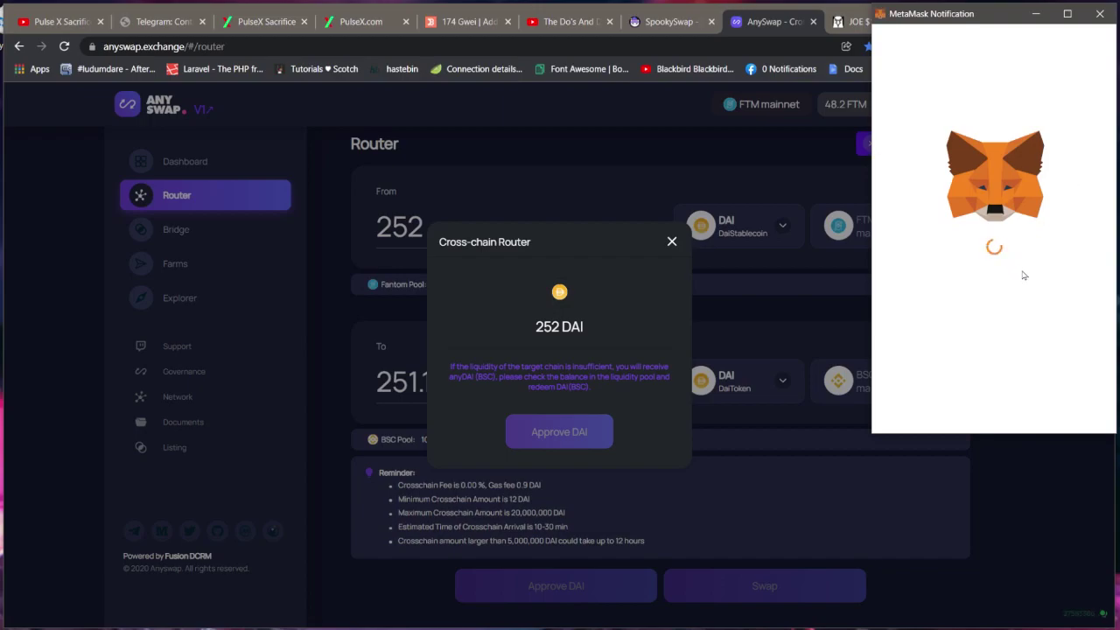
click(1054, 413)
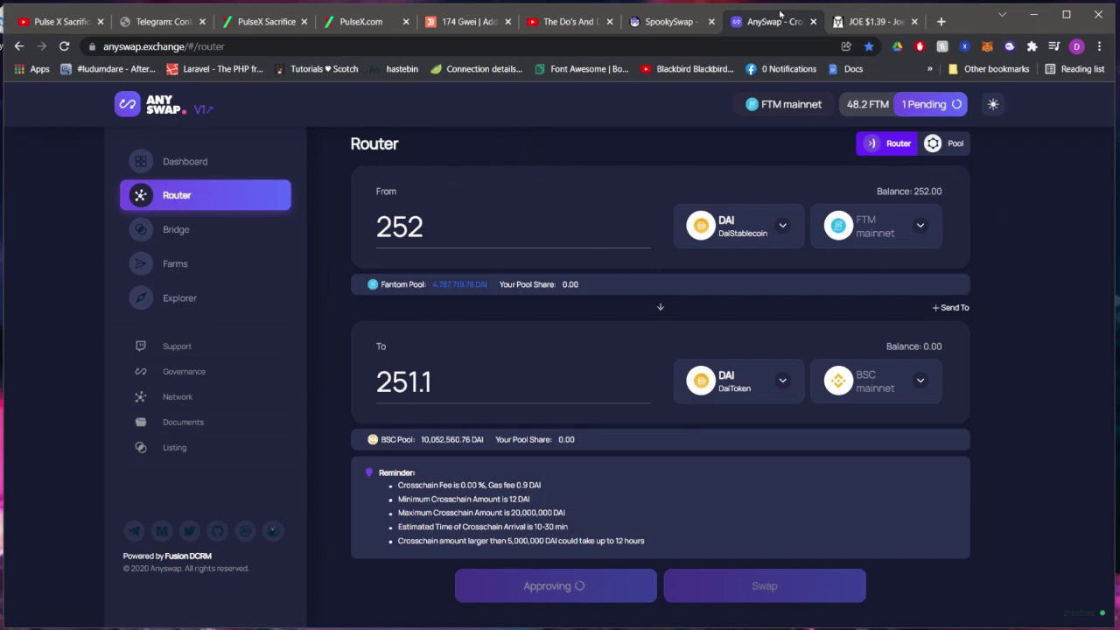
Step: On the PulseX Sacrifice page, view the Avalanche sacrifice address instructions
click(343, 26)
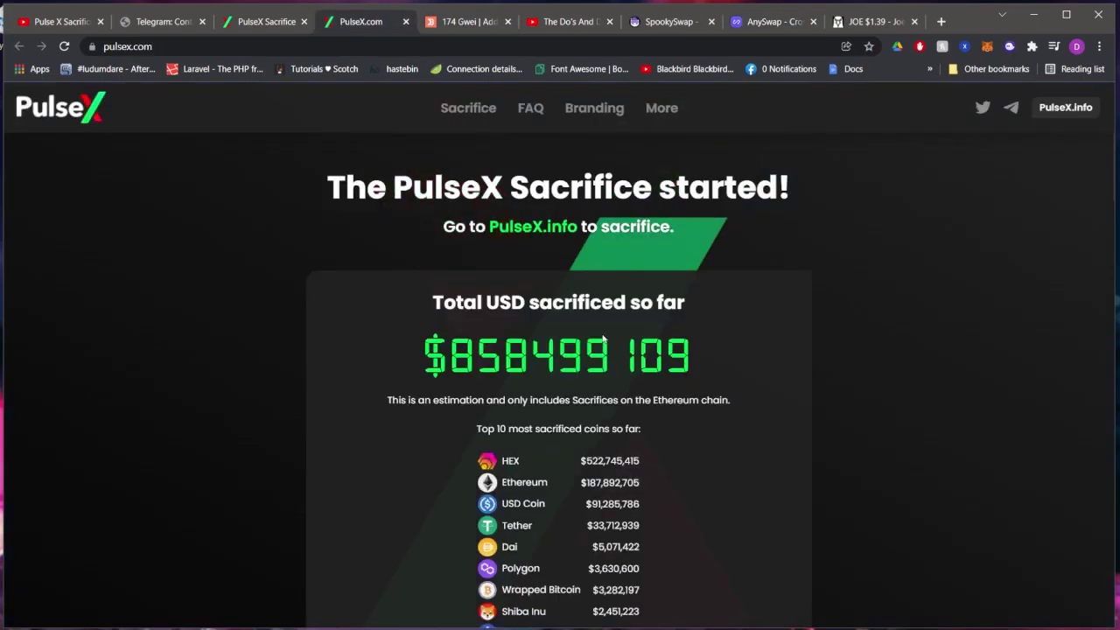
click(256, 21)
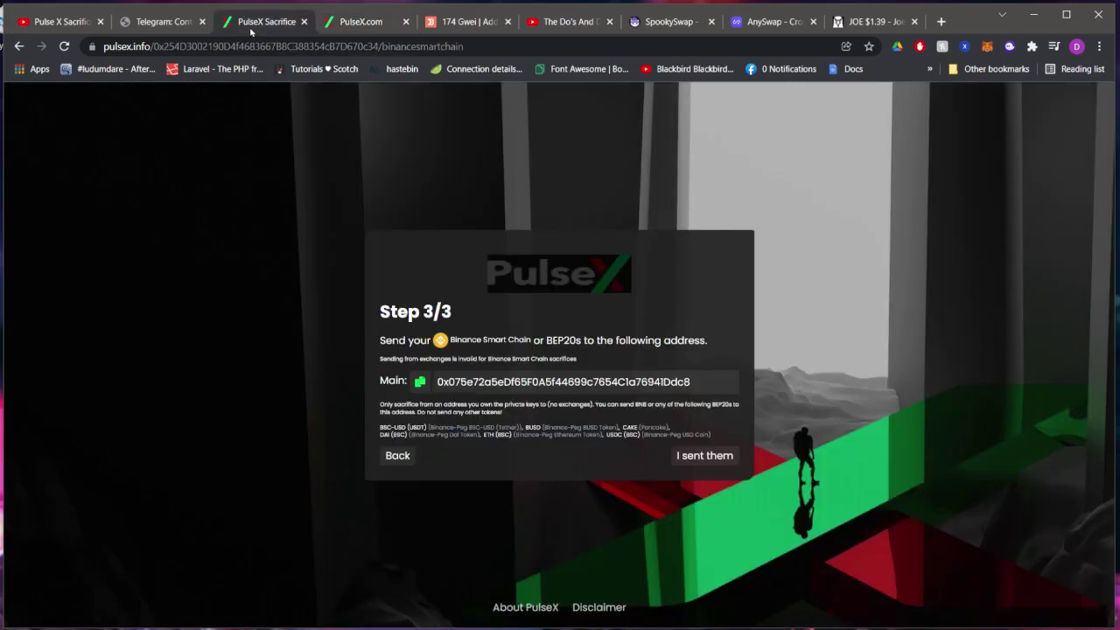
click(397, 455)
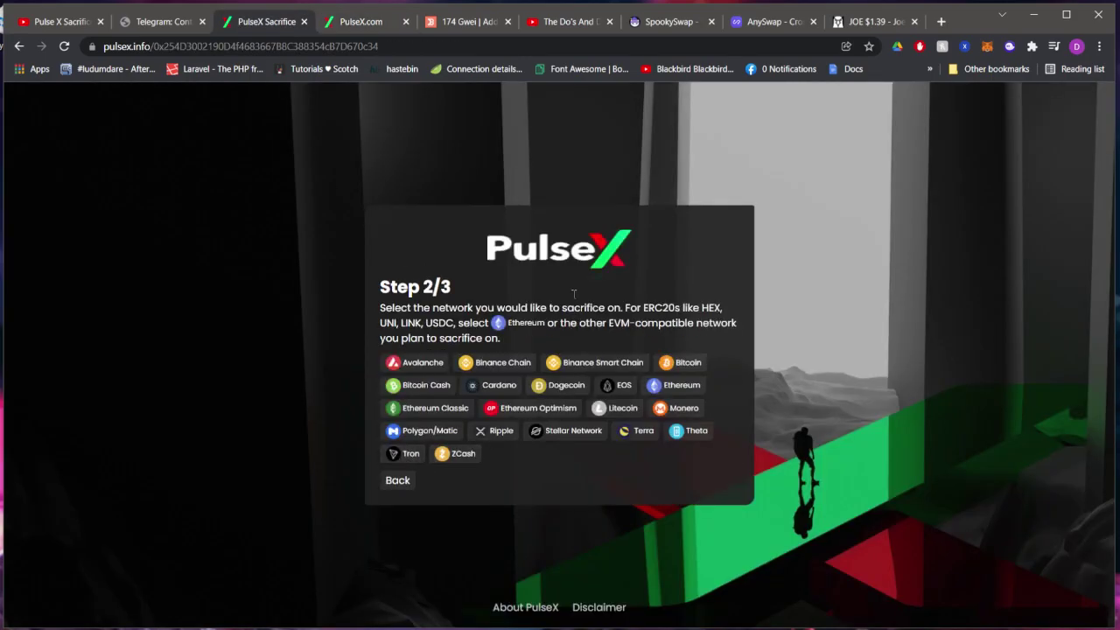
click(420, 365)
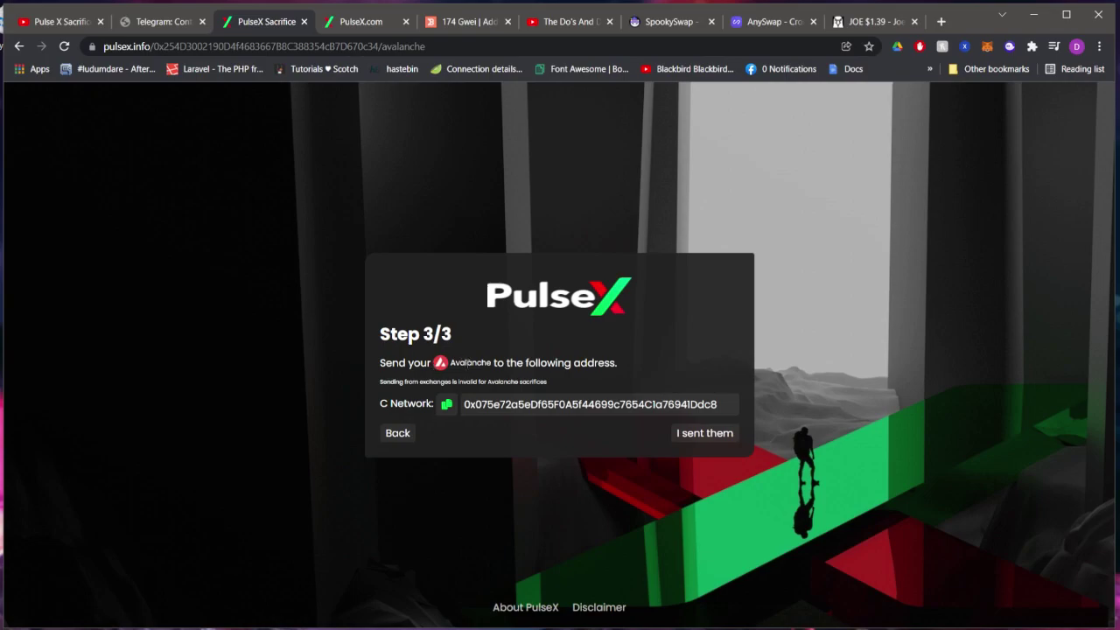
drag(617, 362, 410, 364)
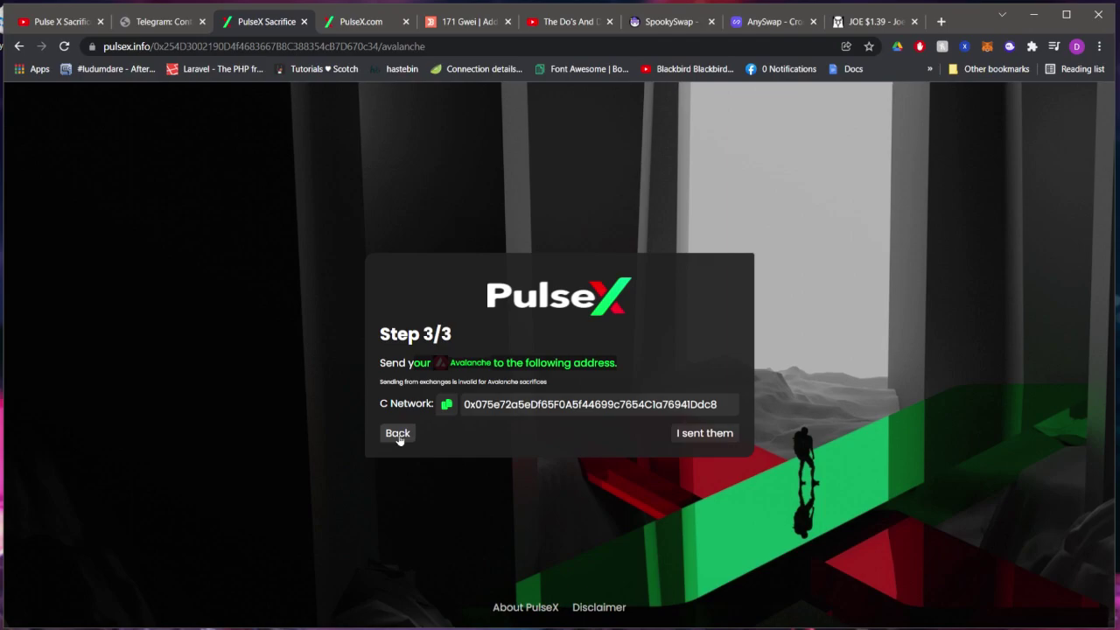
click(458, 363)
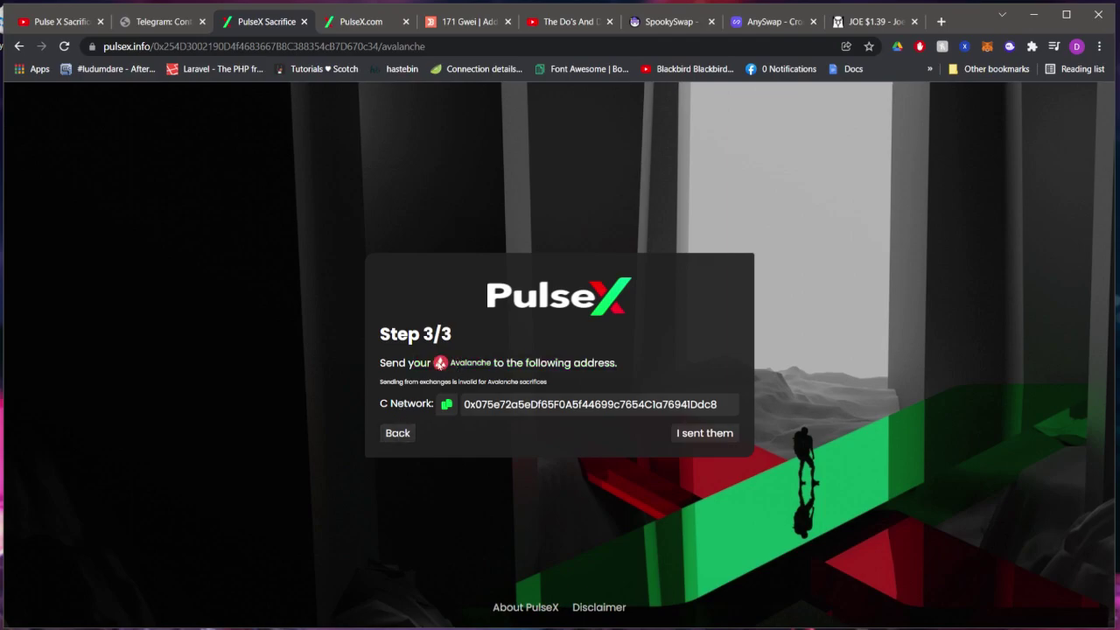
Step: Reselect Binance Smart Chain as the network, then go to the SpookySwap swap page
click(398, 433)
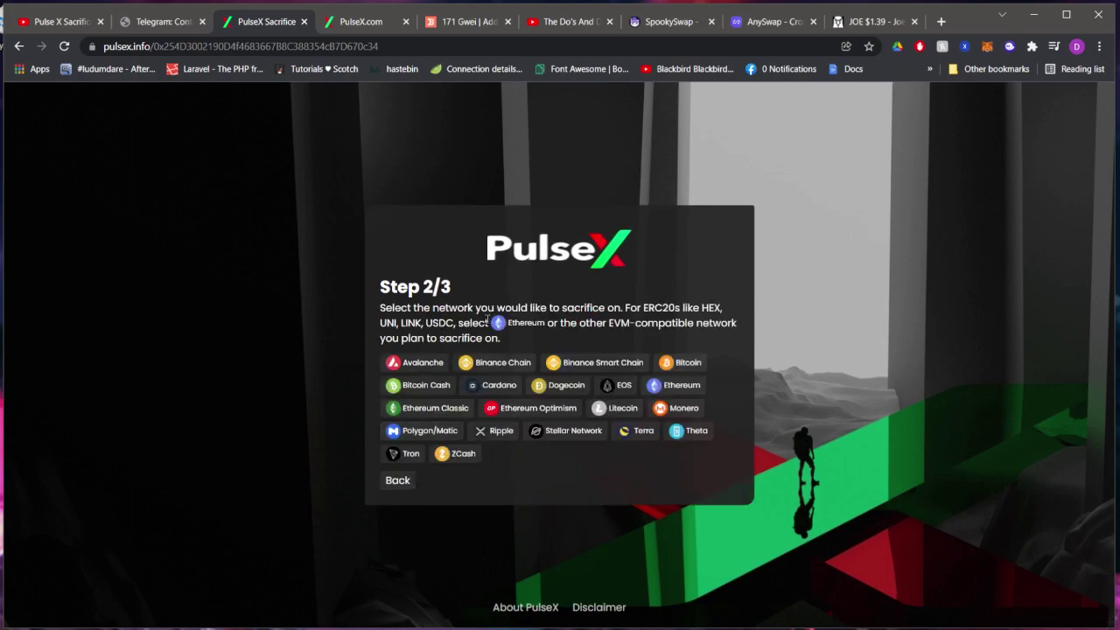
click(612, 368)
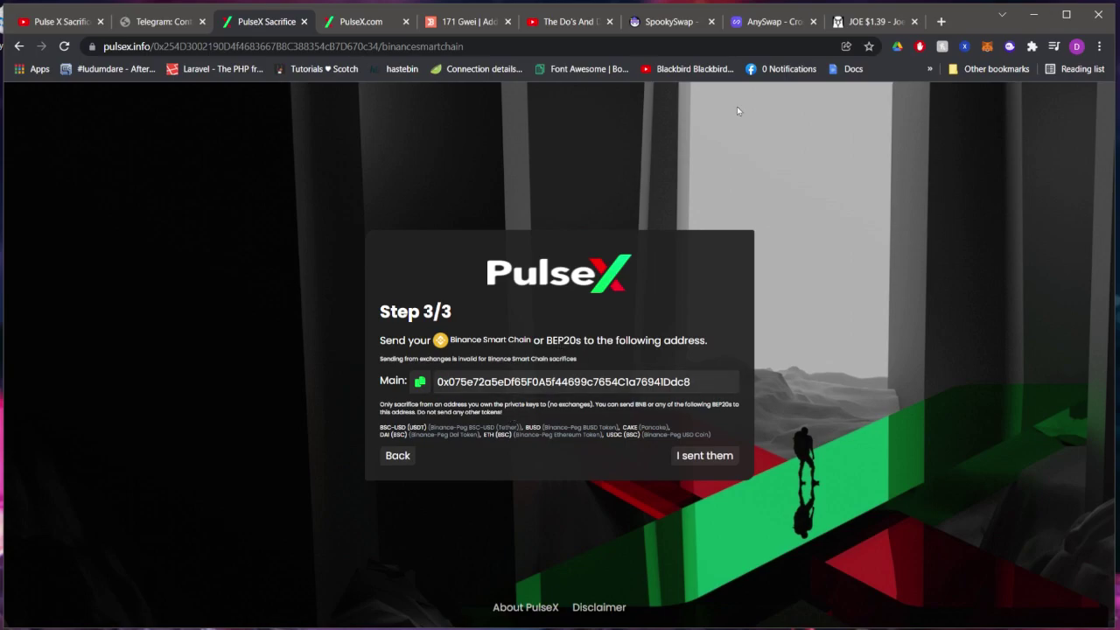
click(702, 29)
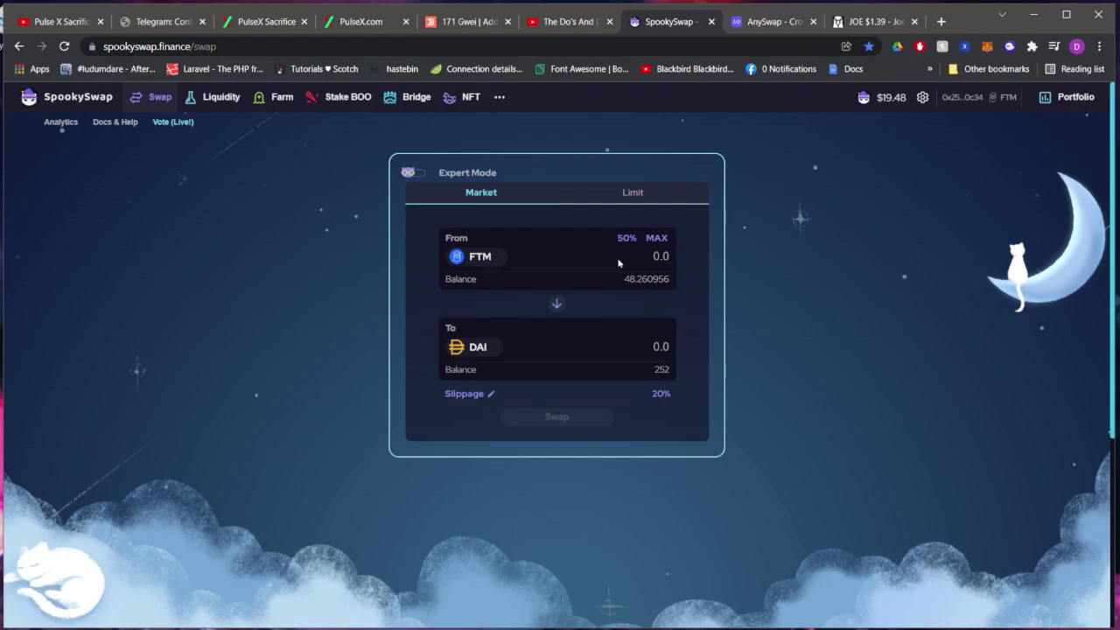
Step: Return to the AnySwap router, where the DAI approval has now completed
click(771, 22)
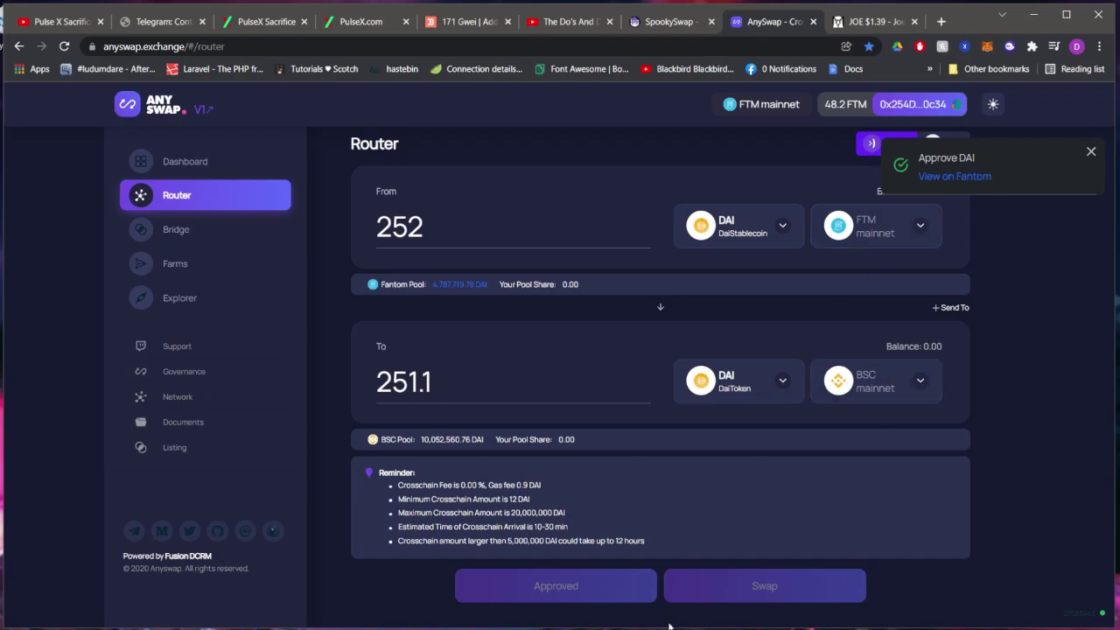
Step: Dismiss the Approve DAI notice, reload the router, and select DAI as the token to bridge
click(1091, 154)
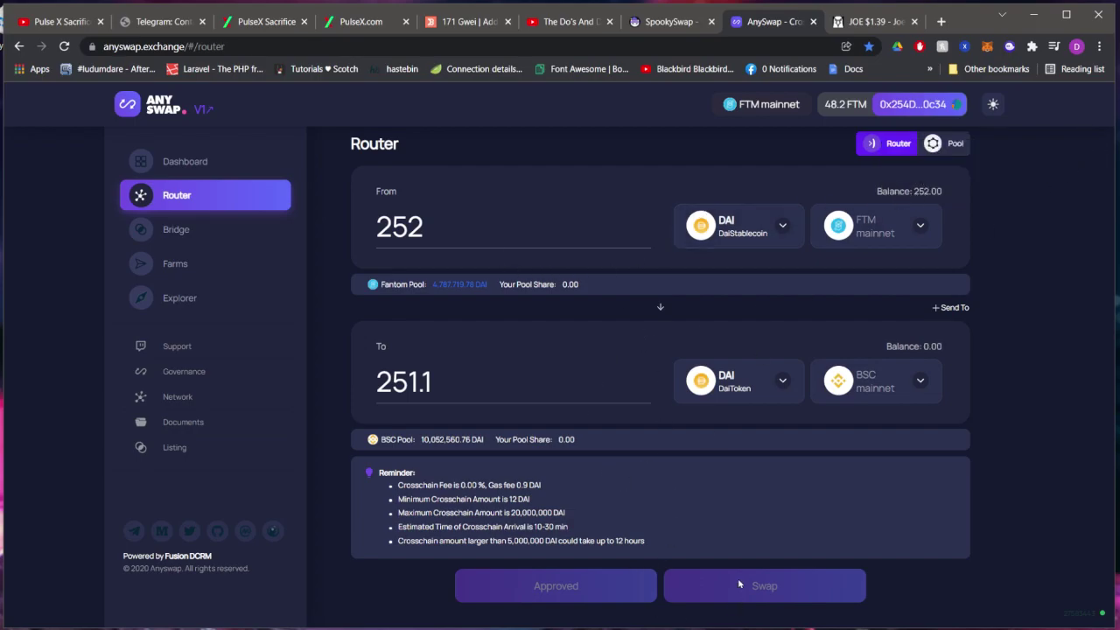
click(64, 45)
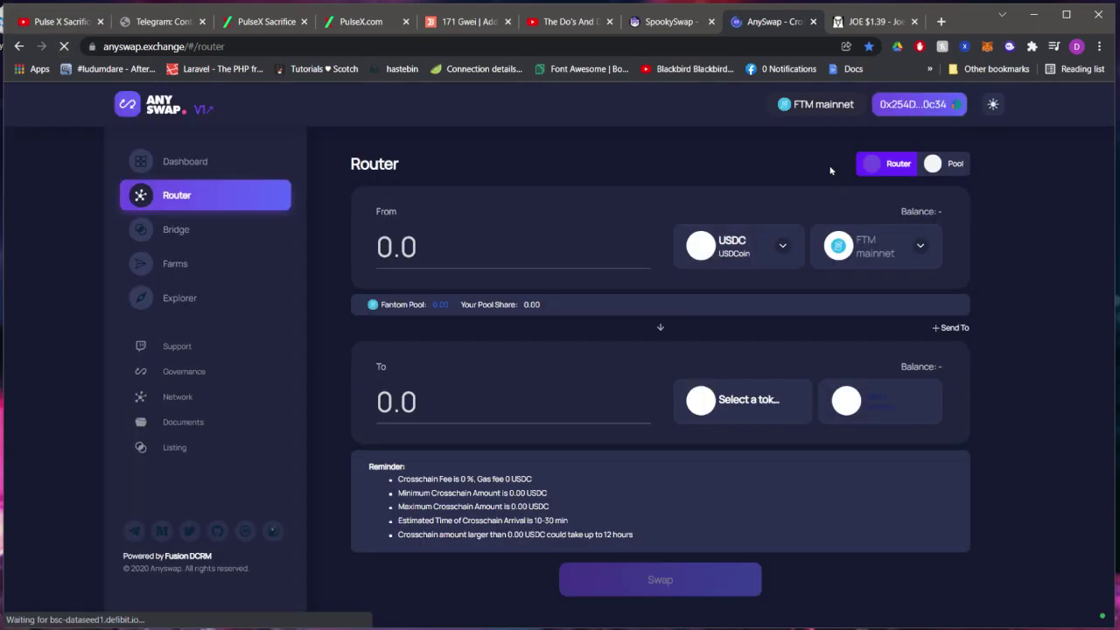
click(527, 268)
click(490, 298)
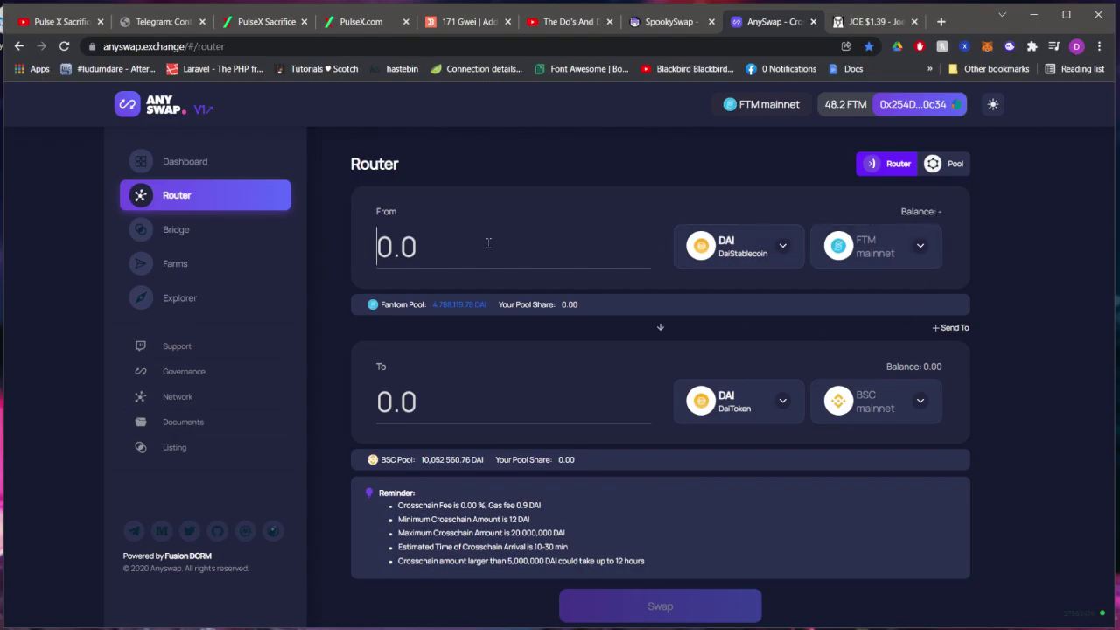
Step: Bridge the full 252 DAI balance from Fantom to BSC and confirm it in MetaMask
text(251)
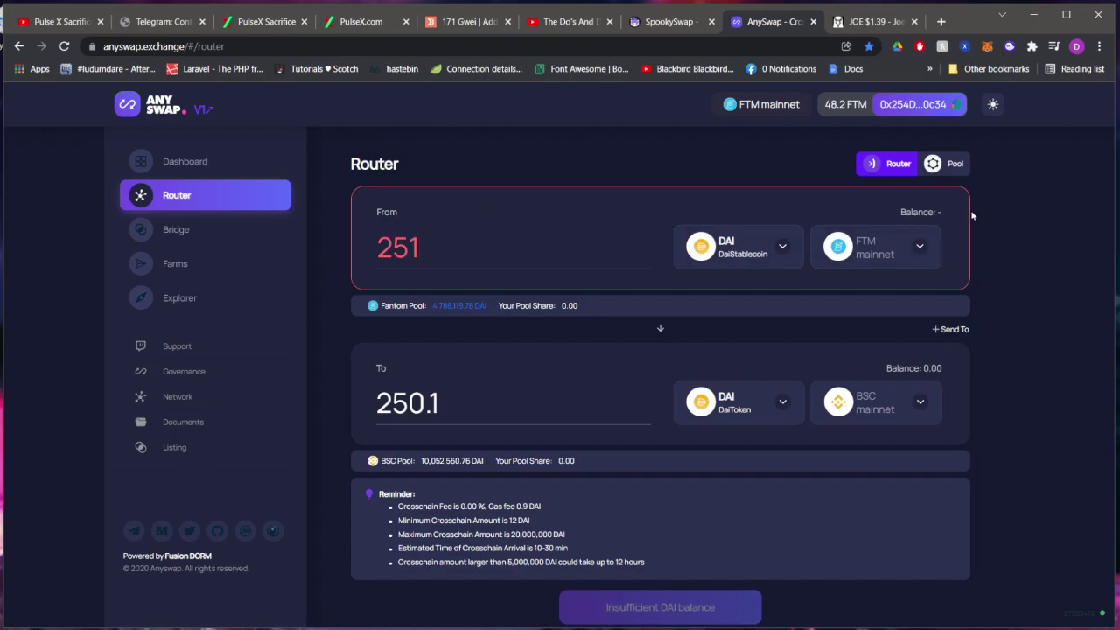
key(BackSpace)
key(BackSpace)
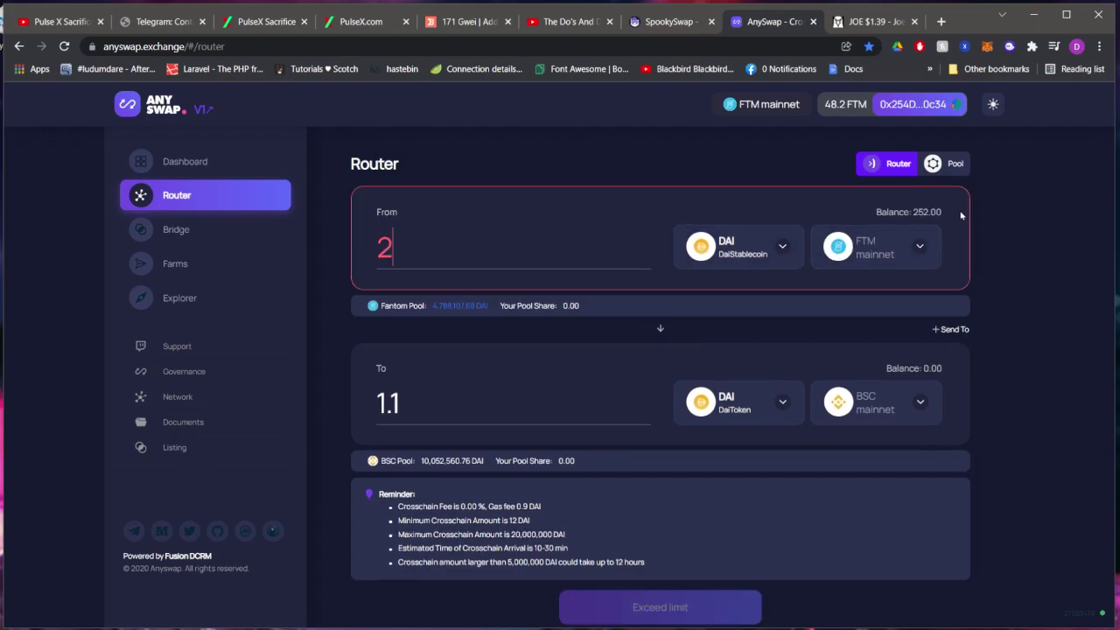
click(929, 211)
click(661, 602)
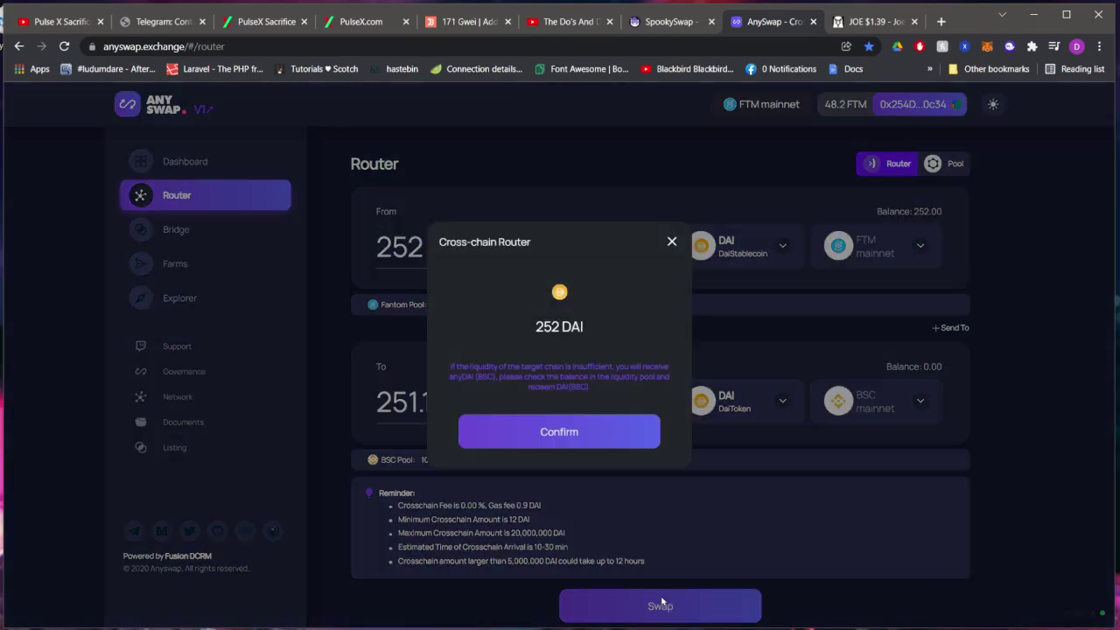
click(574, 432)
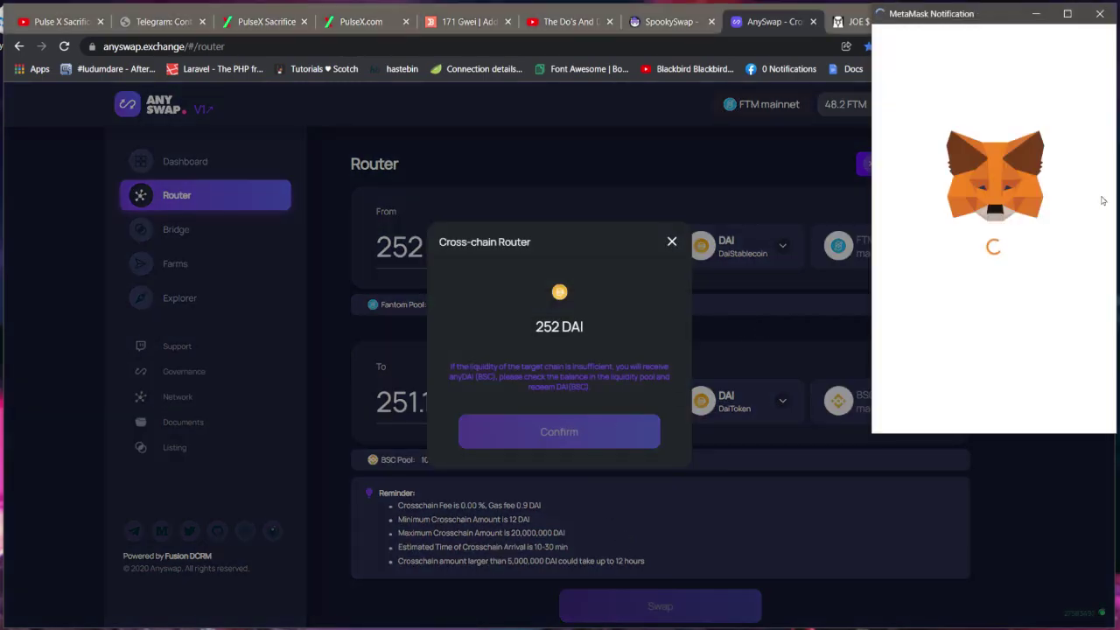
scroll(1081, 306, down, 1)
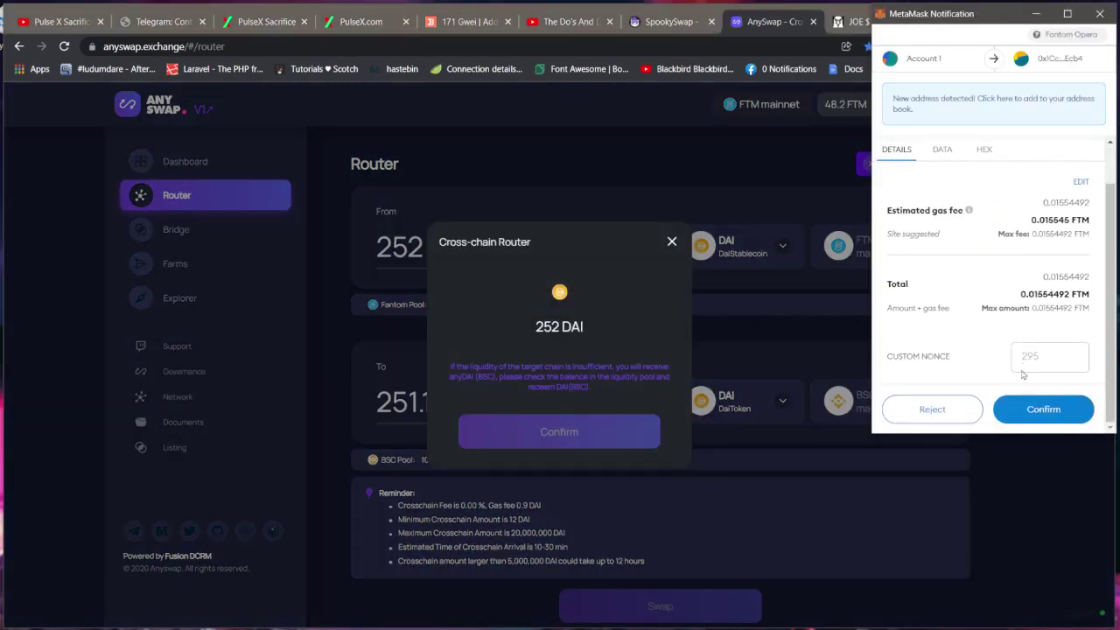
click(1062, 410)
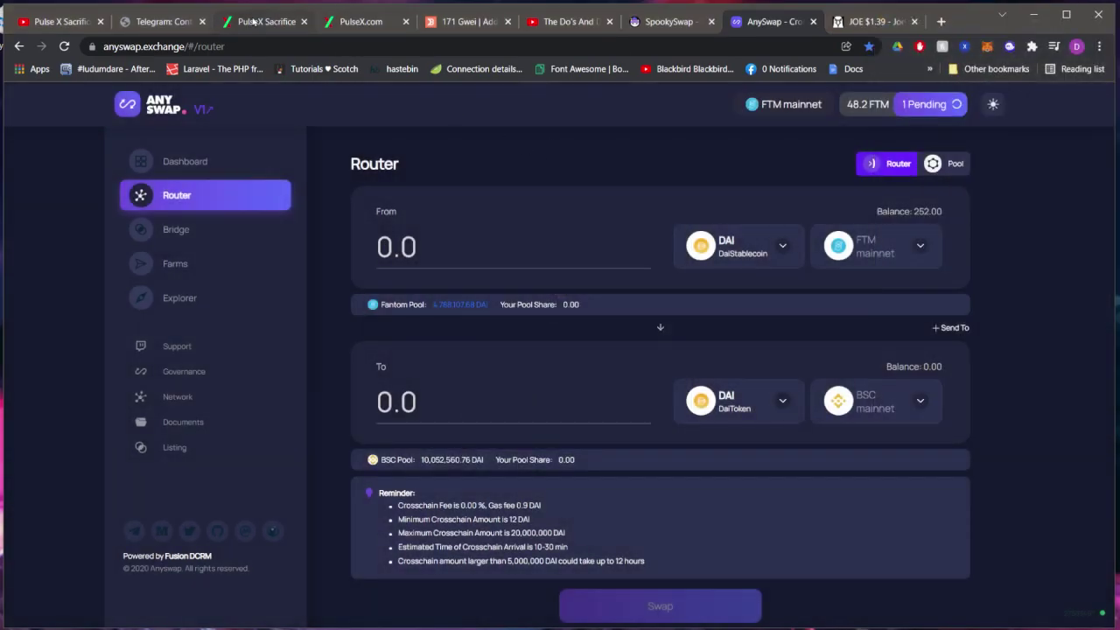
click(262, 21)
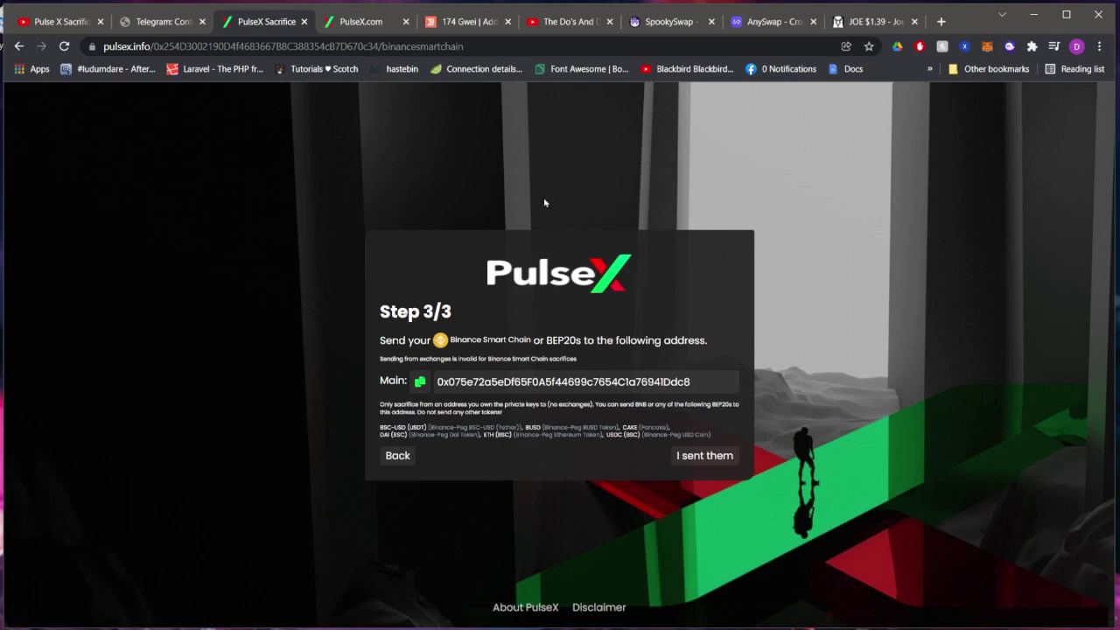
Step: Select and copy the Binance Smart Chain sacrifice address for BNB or BEP20 tokens
double_click(512, 382)
right_click(512, 382)
click(578, 396)
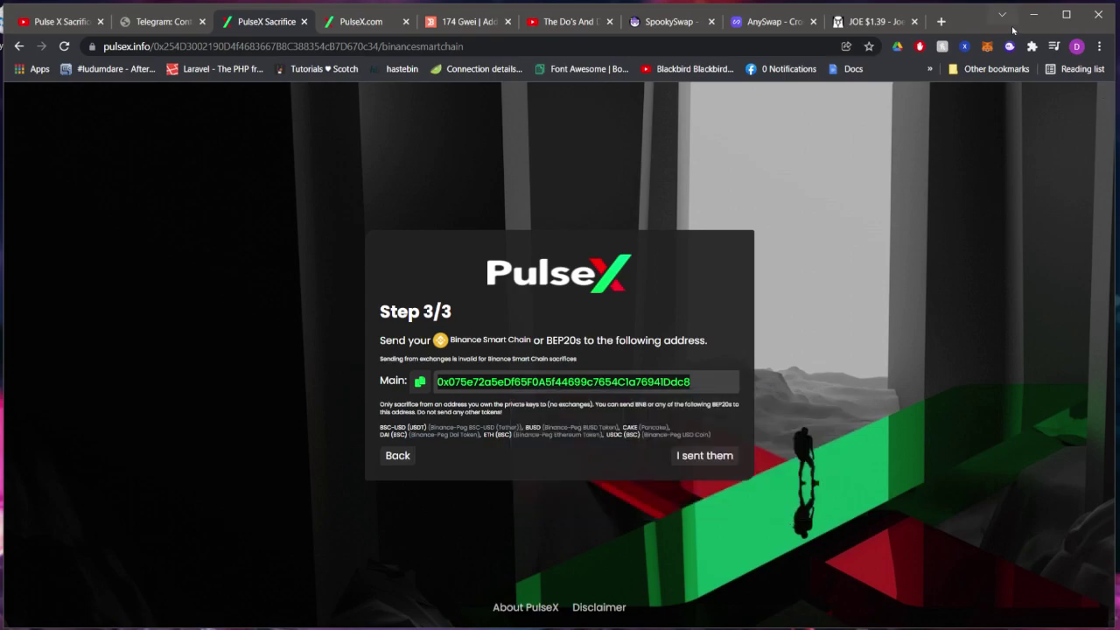
Step: Check in MetaMask that the DAI balance on Fantom is now 0
click(987, 46)
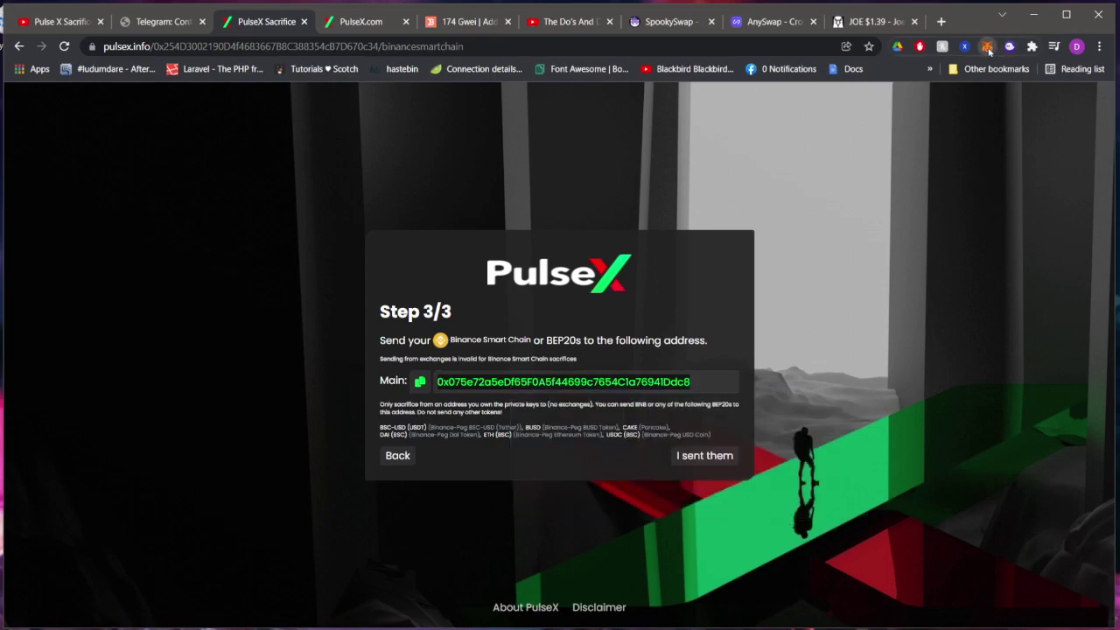
click(826, 290)
scroll(879, 333, down, 10)
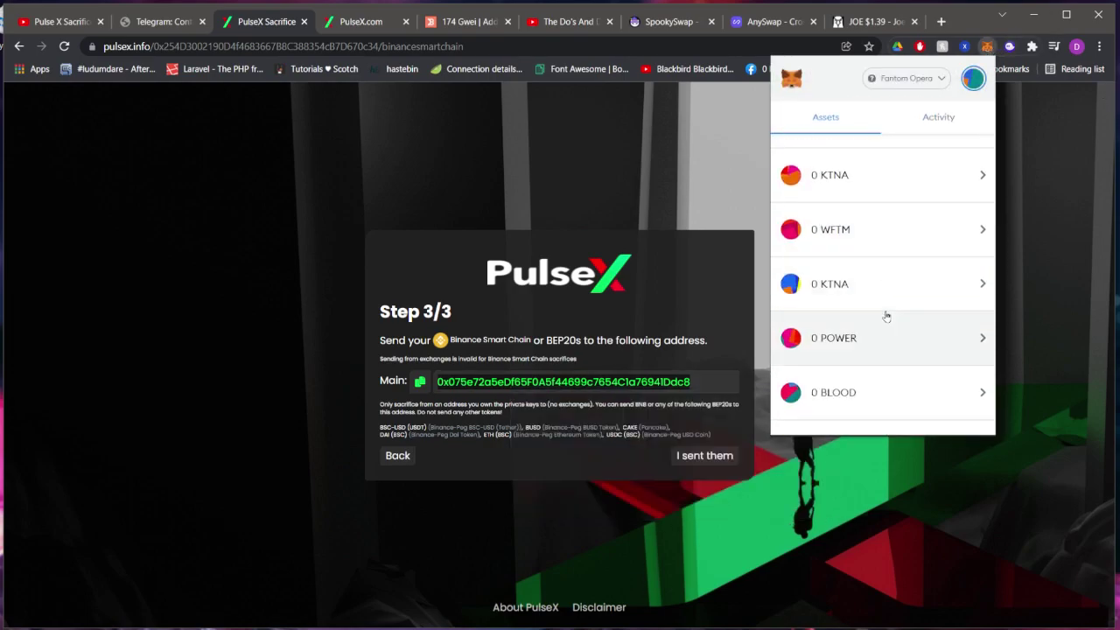
scroll(889, 312, up, 5)
scroll(849, 302, down, 4)
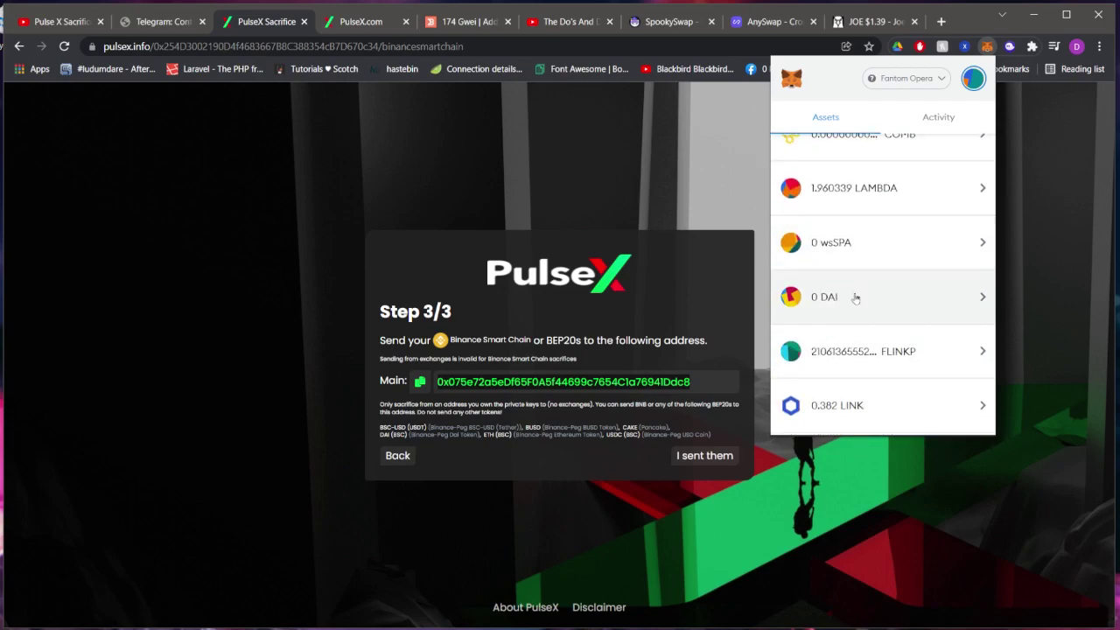
click(849, 298)
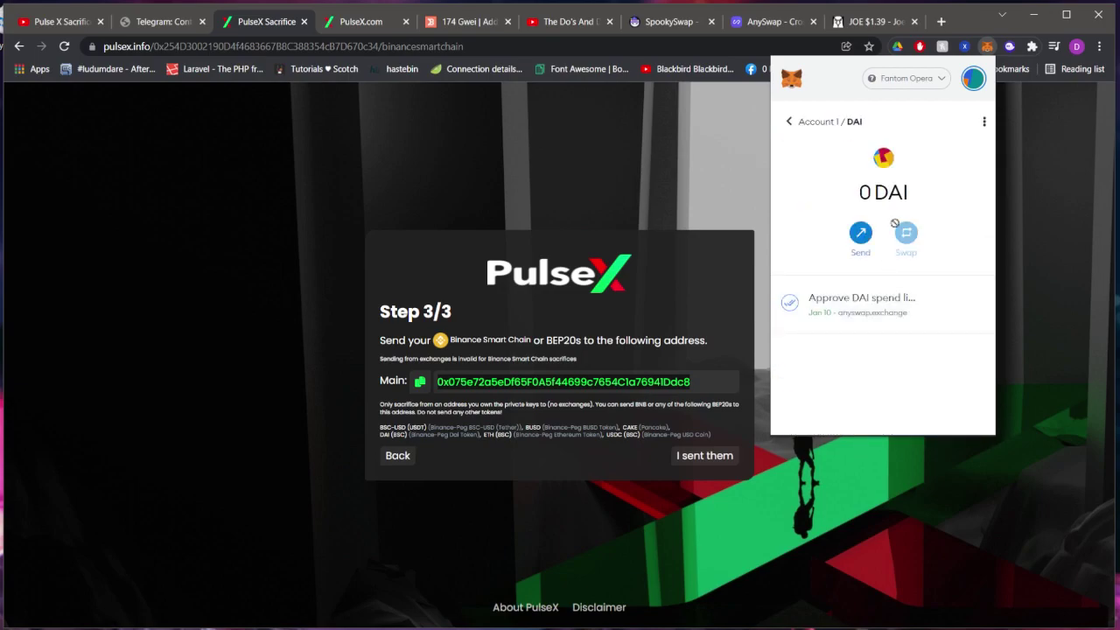
click(790, 122)
Step: Switch MetaMask from Fantom Opera to Smart Chain and review its BSC token balances
click(900, 80)
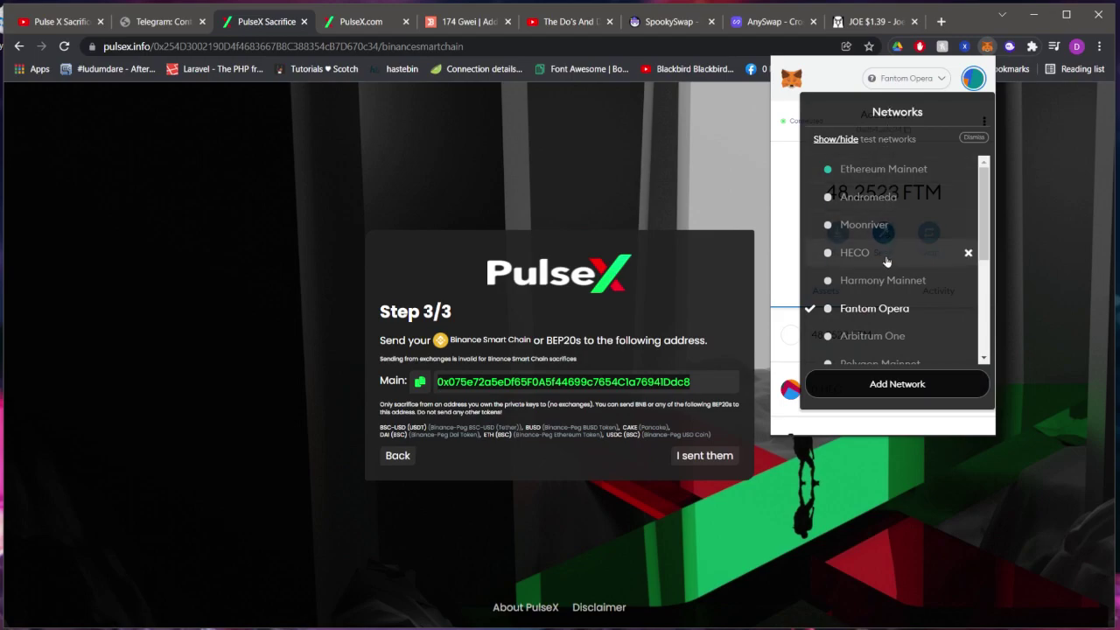
scroll(888, 273, down, 5)
scroll(889, 285, up, 5)
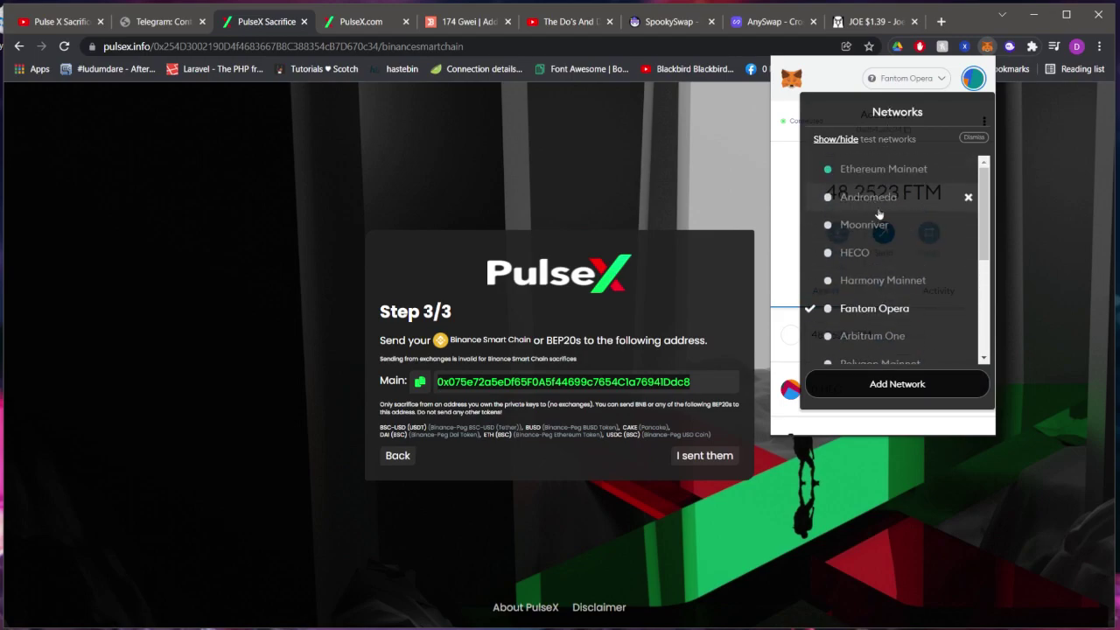
scroll(889, 295, down, 1)
scroll(889, 295, down, 2)
click(889, 293)
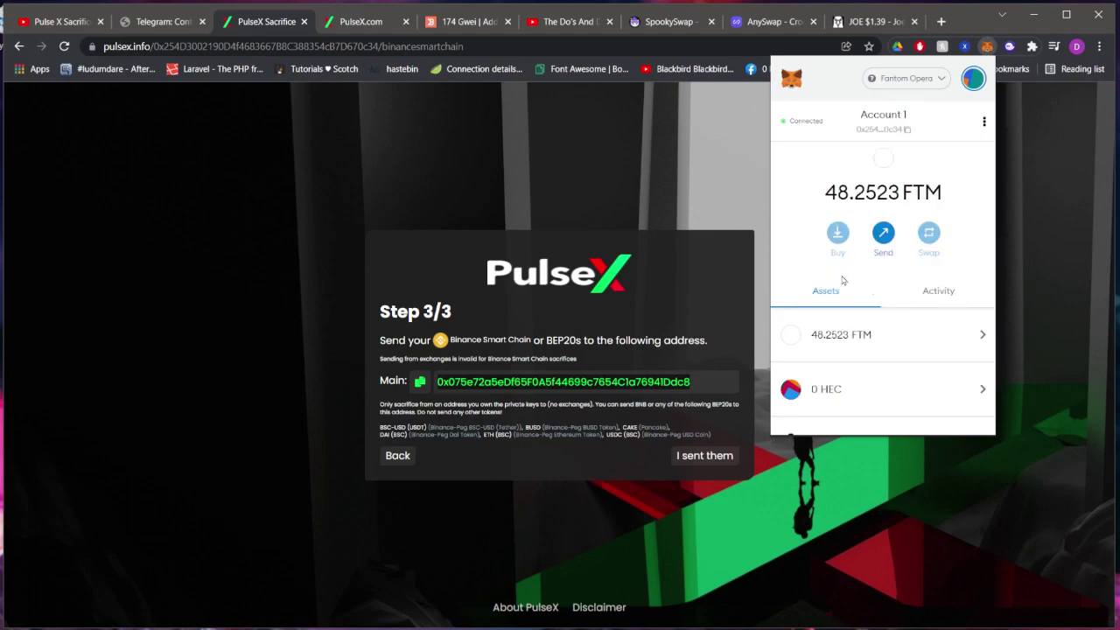
scroll(901, 289, down, 15)
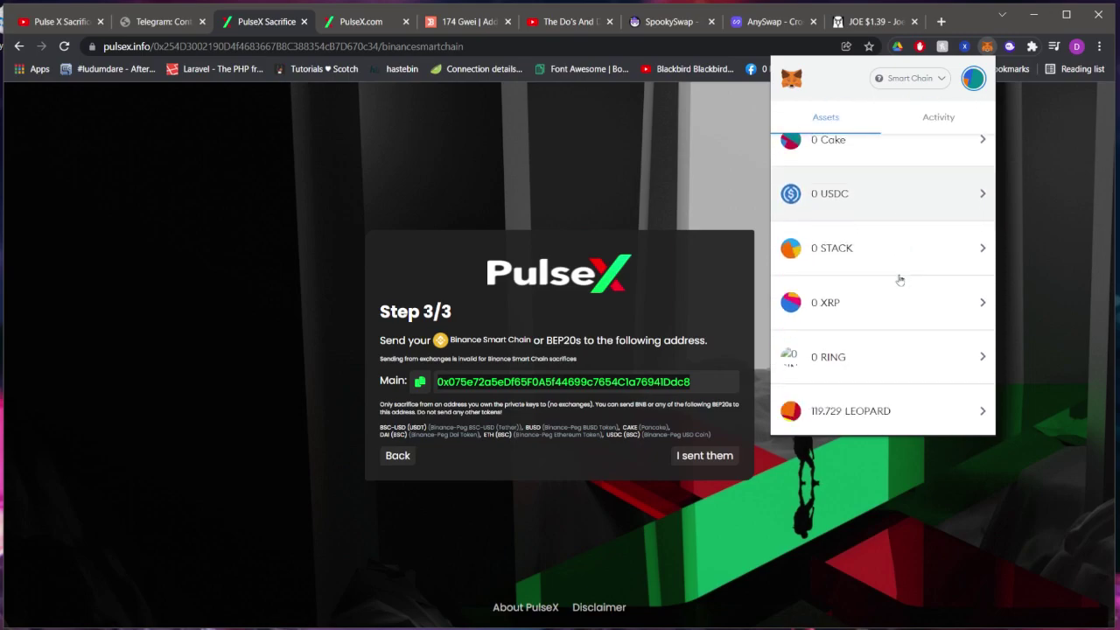
scroll(902, 279, down, 8)
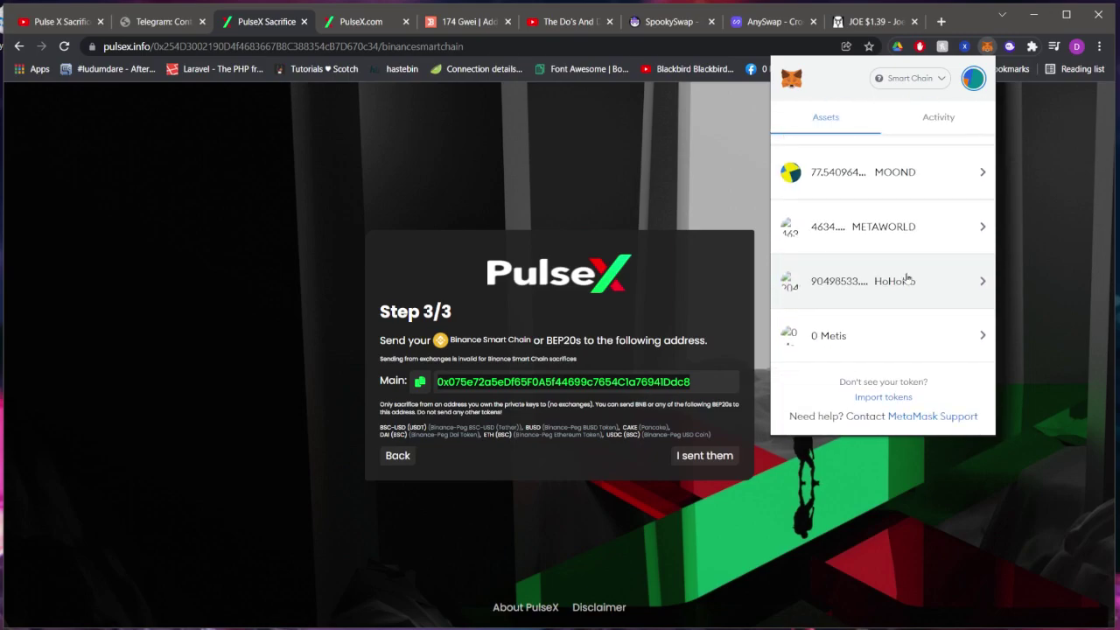
Step: Search 'DAI crypto price' and copy DAI's Binance Smart Chain contract address from CoinMarketCap
click(942, 21)
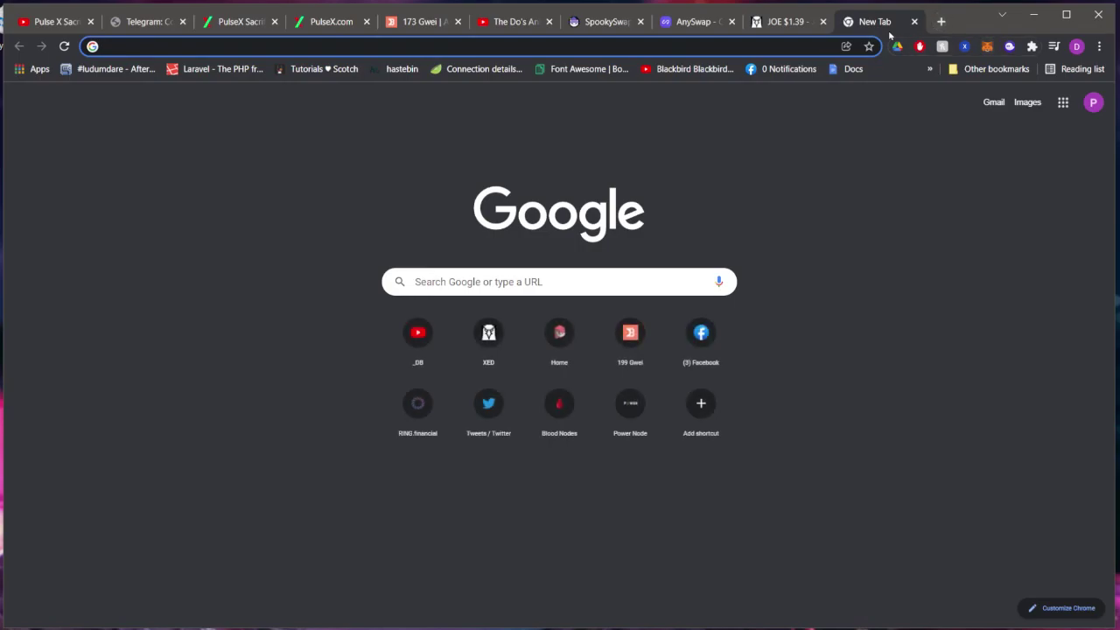
text(DAI )
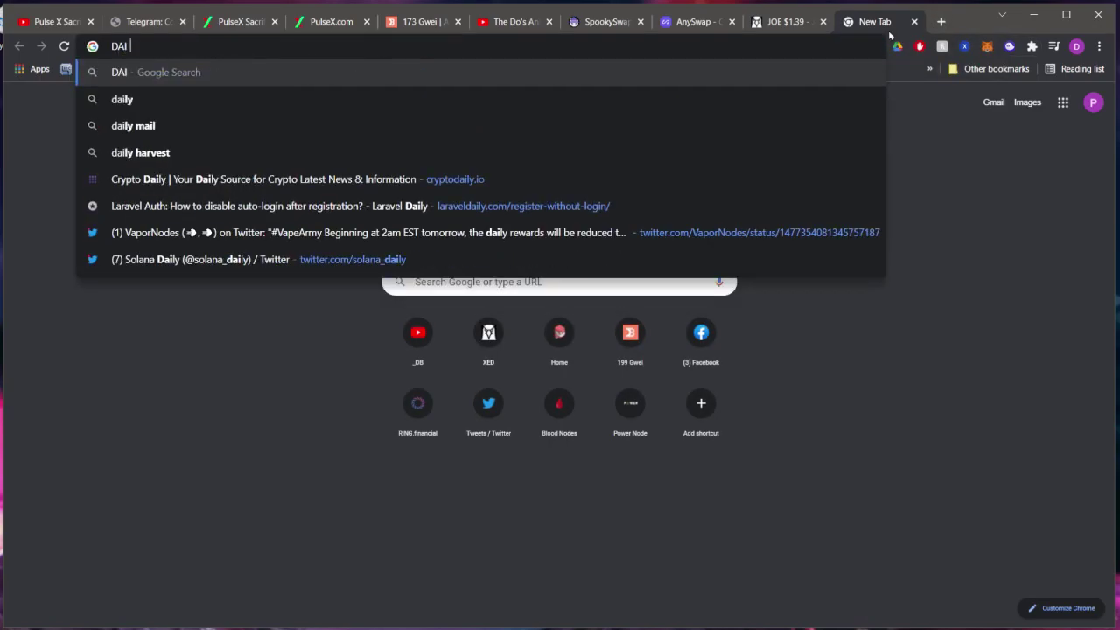
text(crypto price)
key(Return)
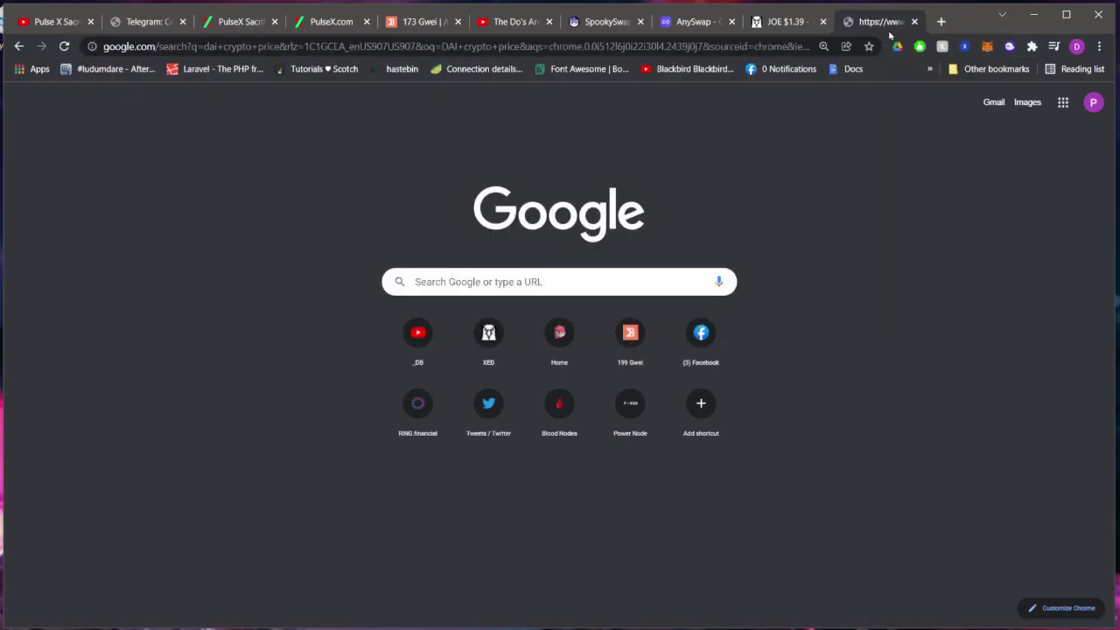
scroll(205, 167, down, 3)
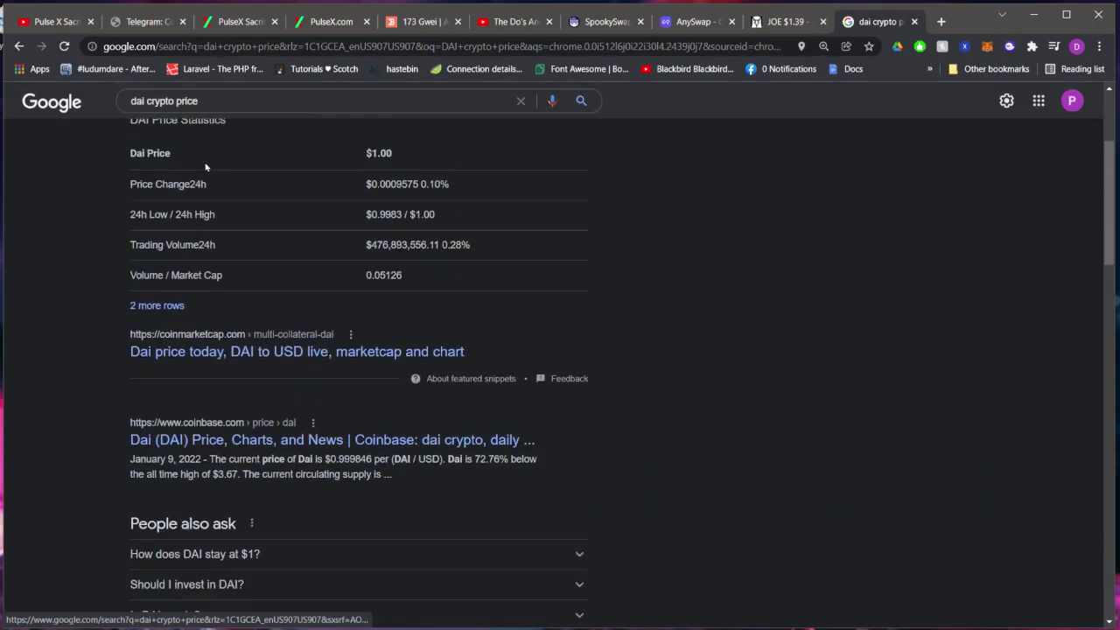
scroll(98, 191, down, 1)
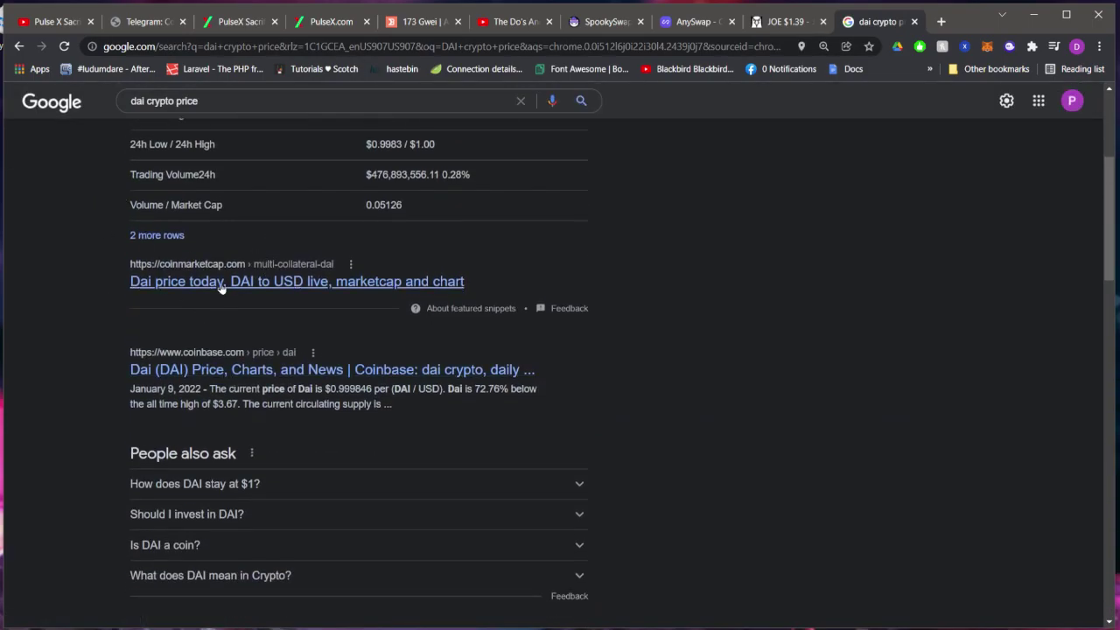
click(262, 285)
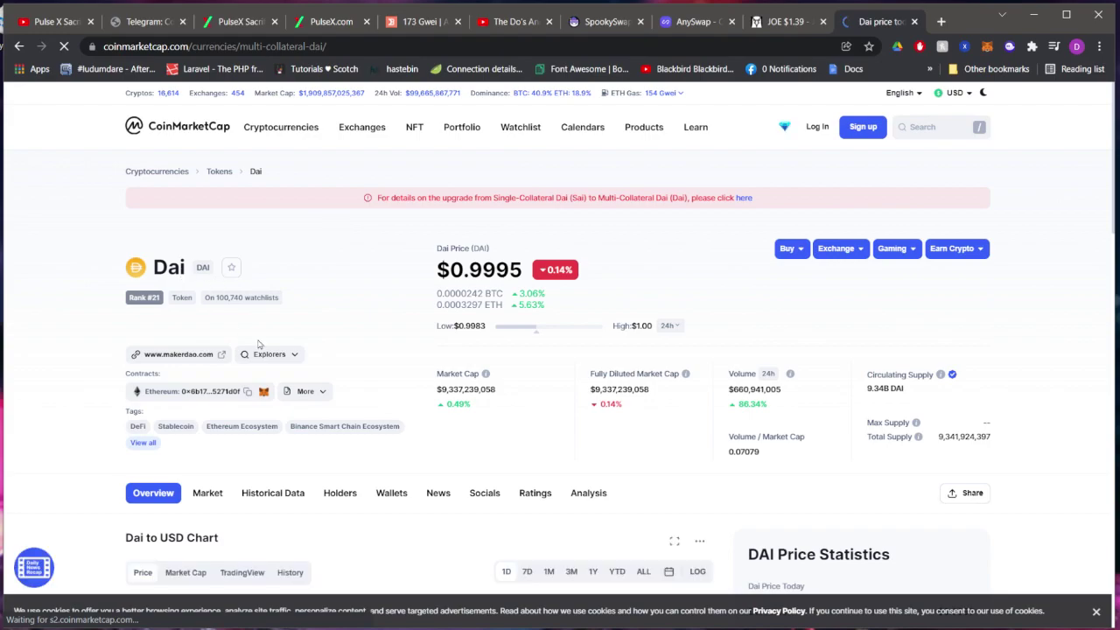
click(308, 391)
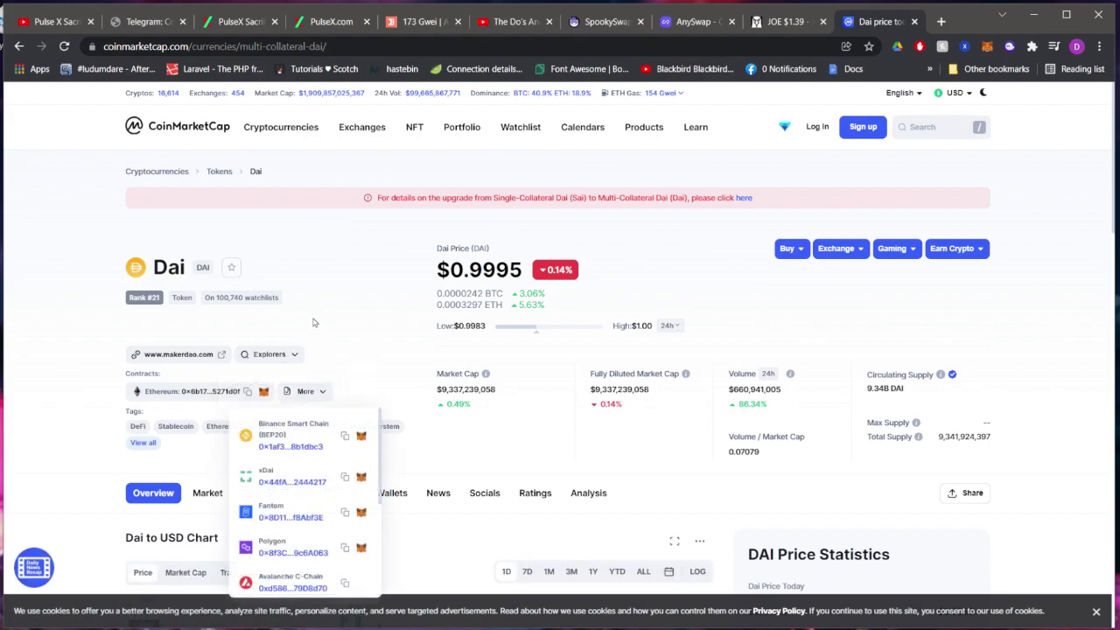
click(346, 438)
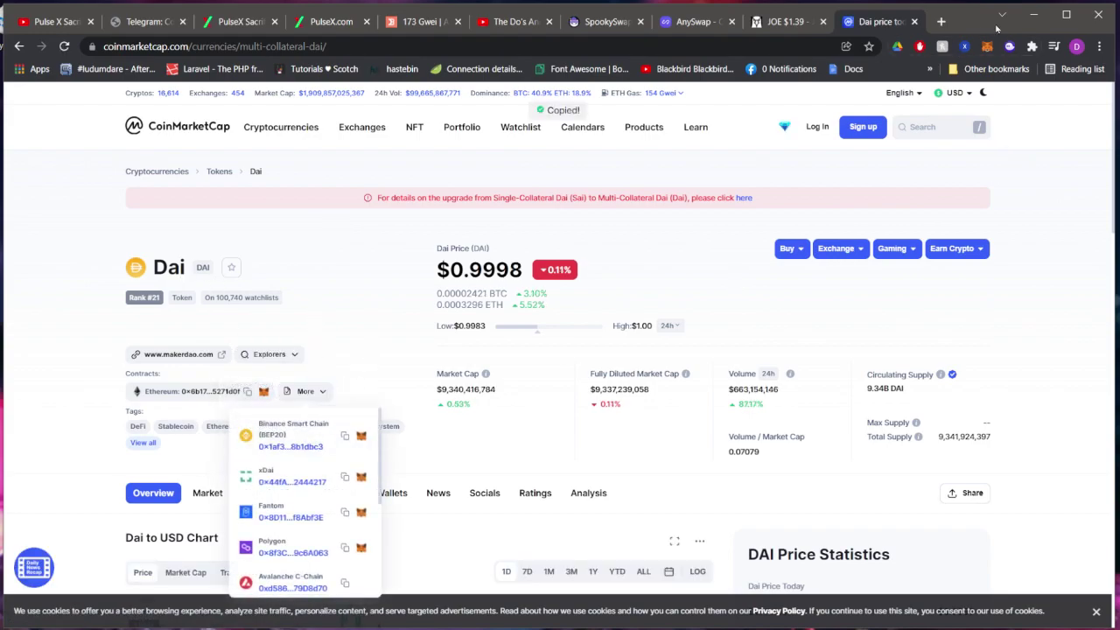
Step: Import DAI into MetaMask as a custom token using that address, showing 251.1 DAI
click(987, 47)
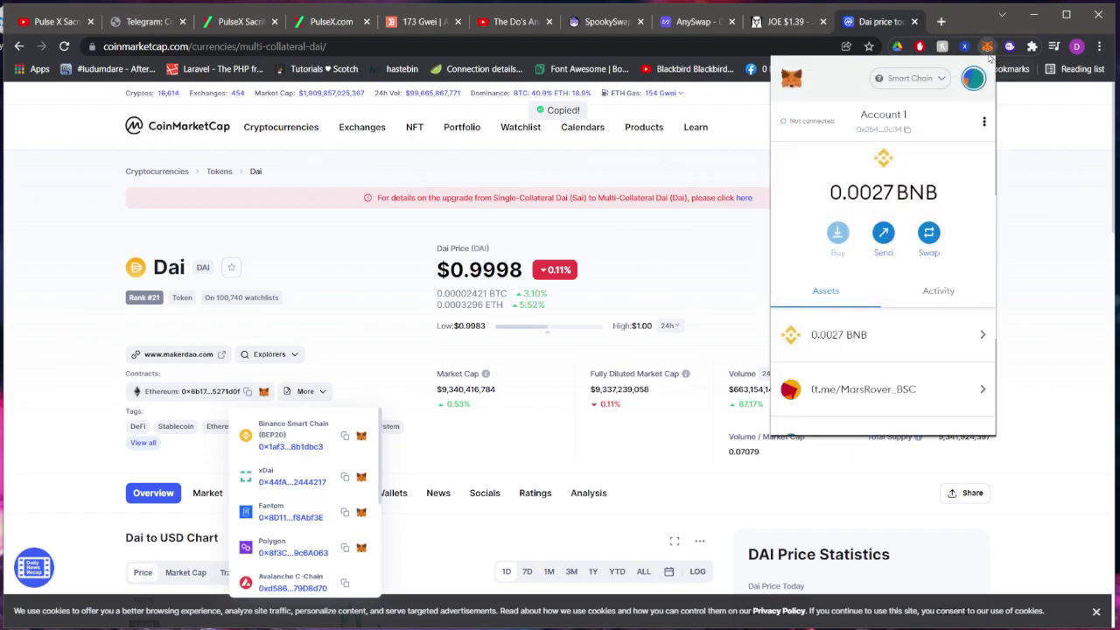
scroll(875, 350, down, 10)
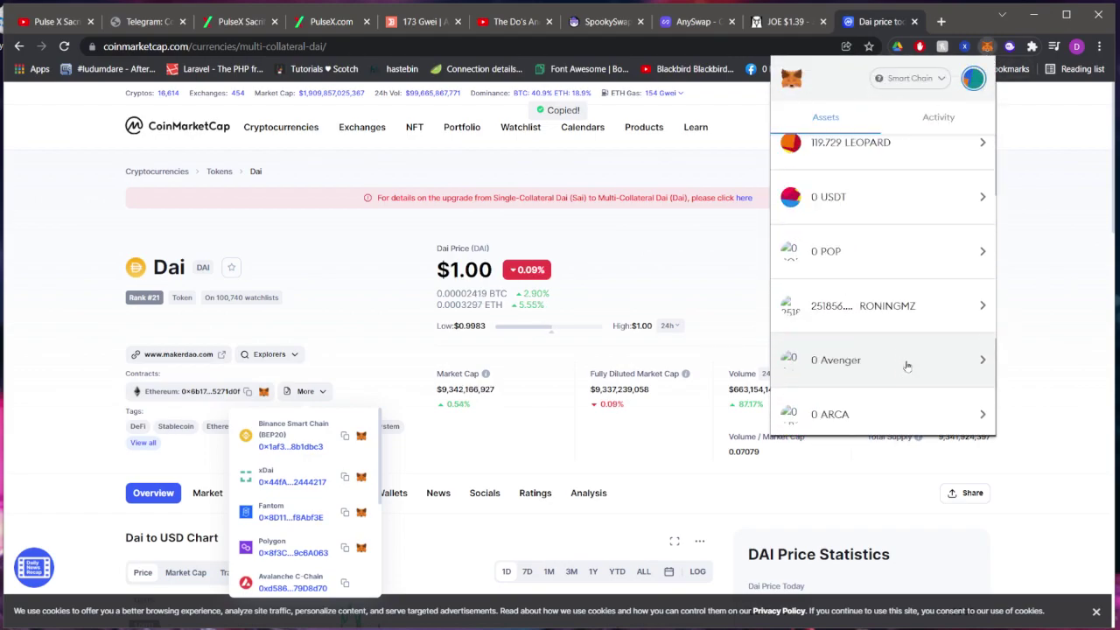
click(883, 398)
click(875, 275)
key(ctrl+v)
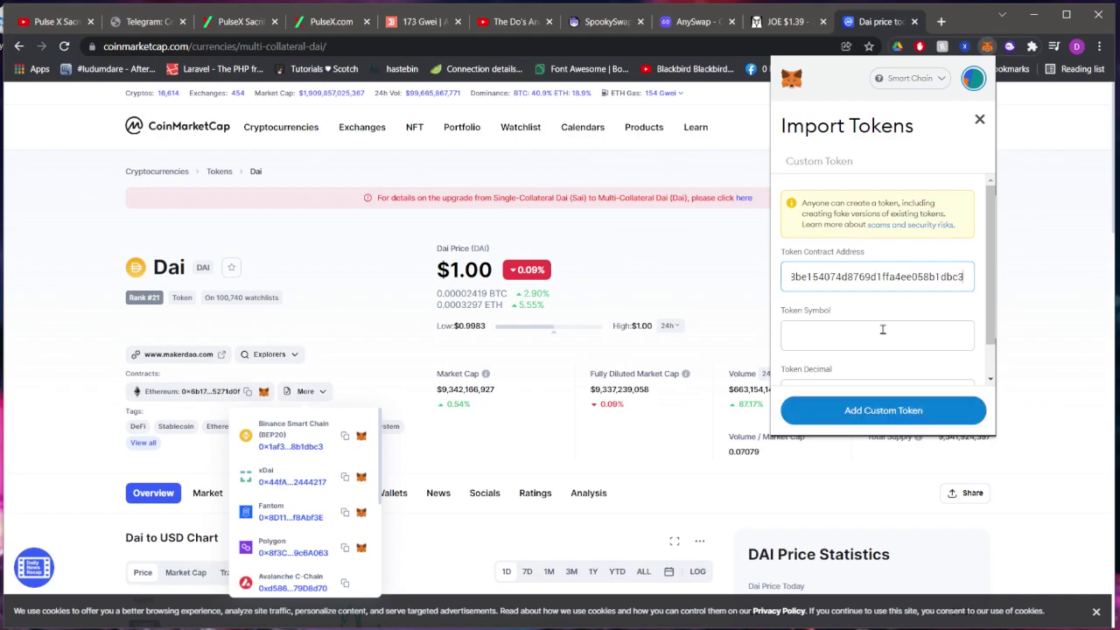
scroll(862, 299, down, 1)
click(878, 412)
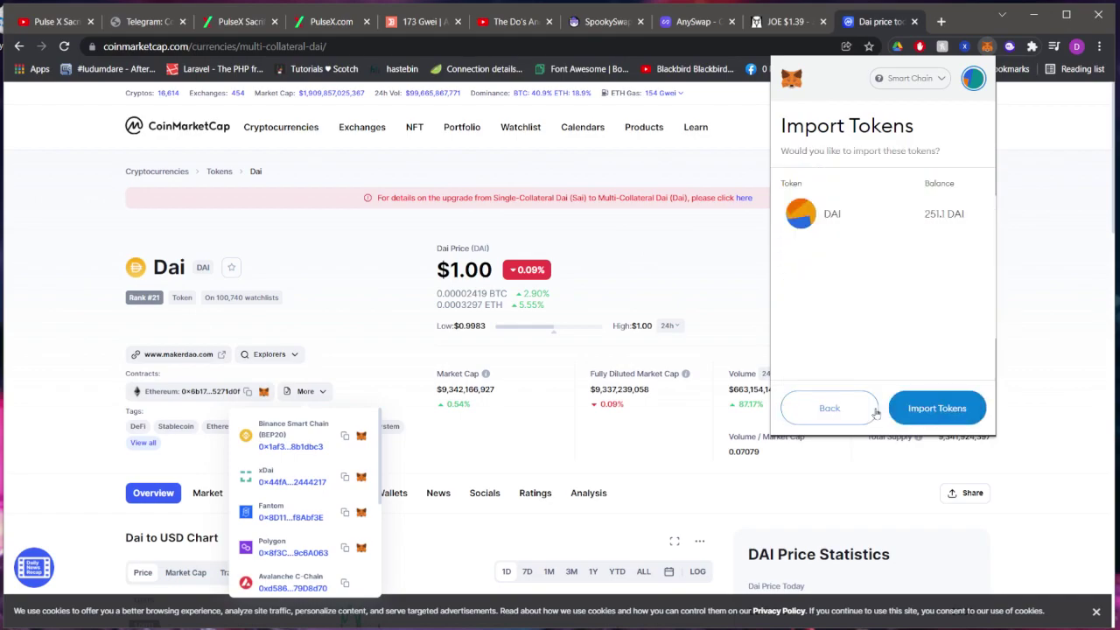
click(939, 408)
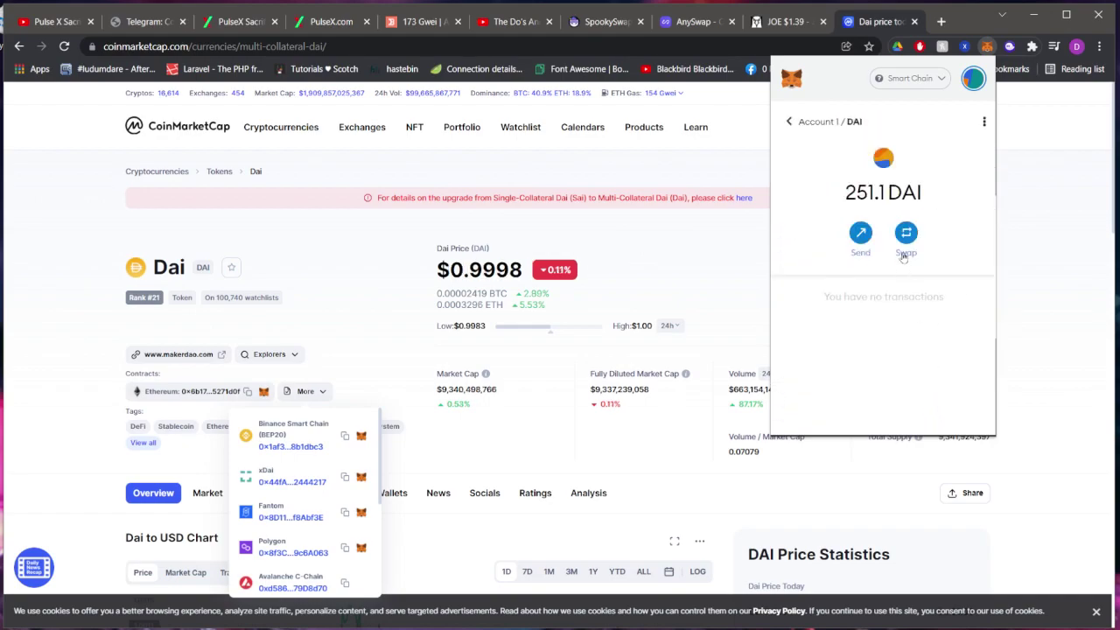
click(791, 123)
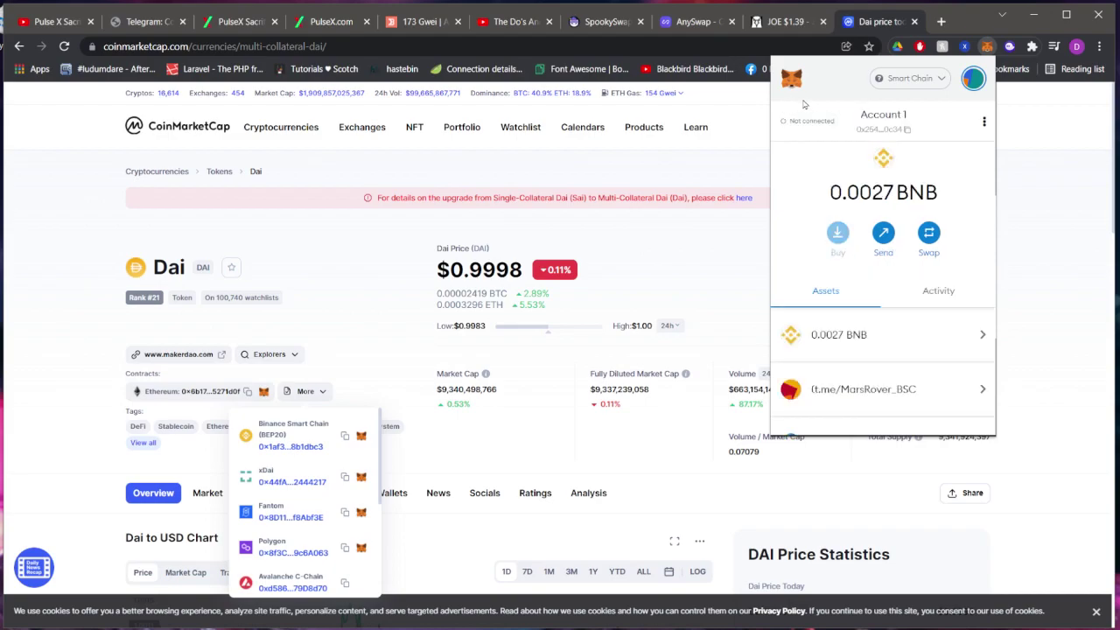
click(331, 21)
Step: Copy the BSC sacrifice address from the PulseX Step 3/3 page
click(254, 21)
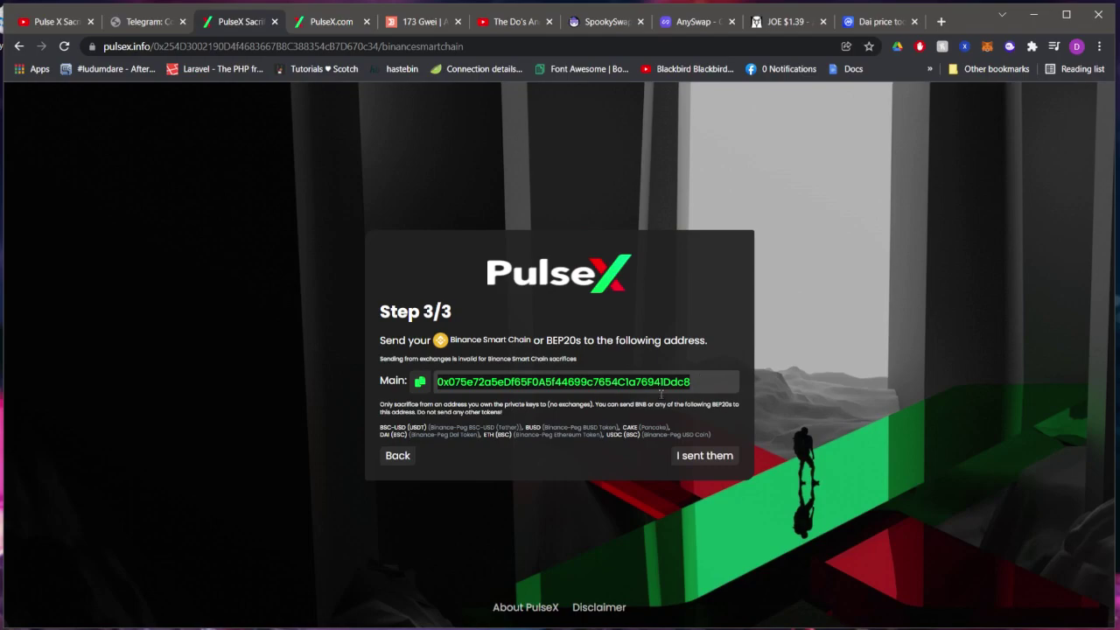
right_click(569, 385)
click(600, 395)
Step: Send the entire 251.1 DAI balance from MetaMask to the pasted sacrifice address
click(986, 47)
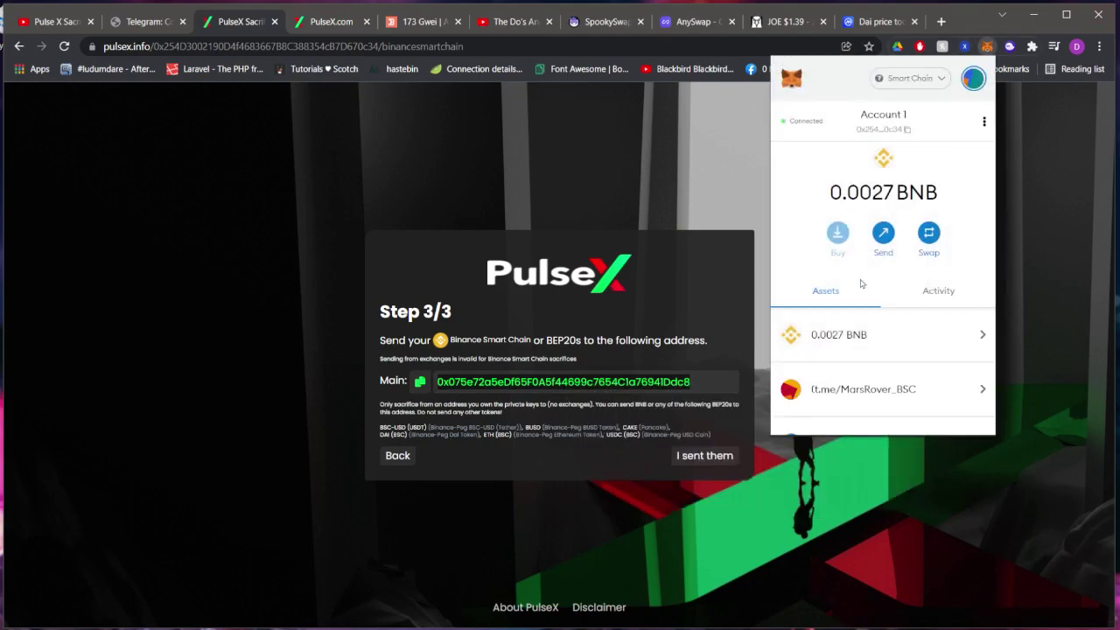
scroll(863, 279, down, 5)
scroll(848, 239, down, 3)
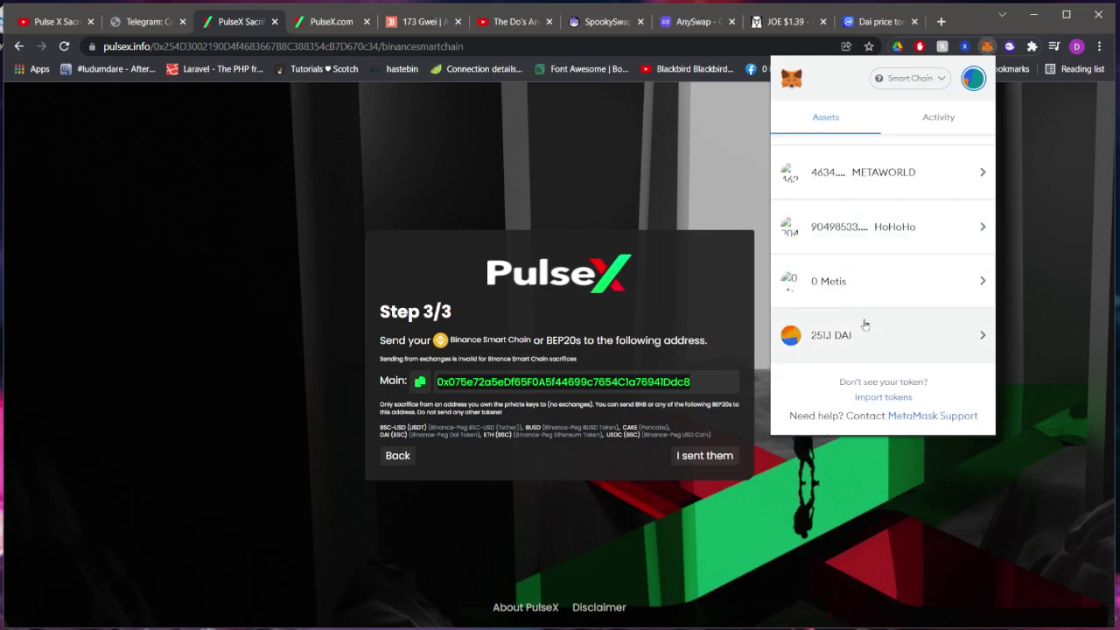
click(864, 325)
click(861, 234)
key(ctrl+v)
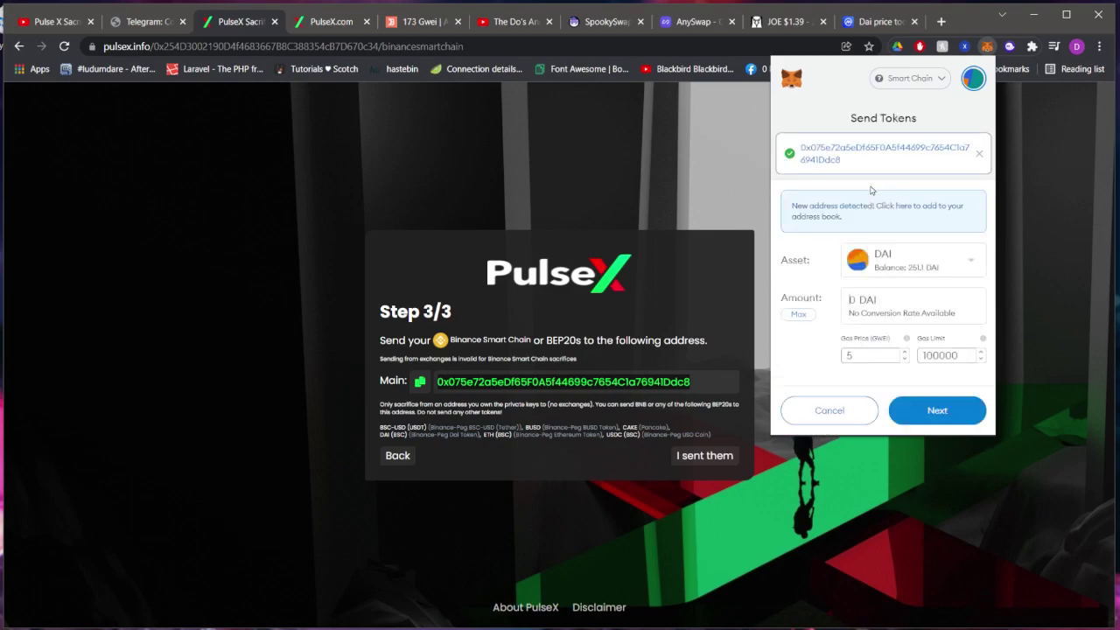
click(810, 312)
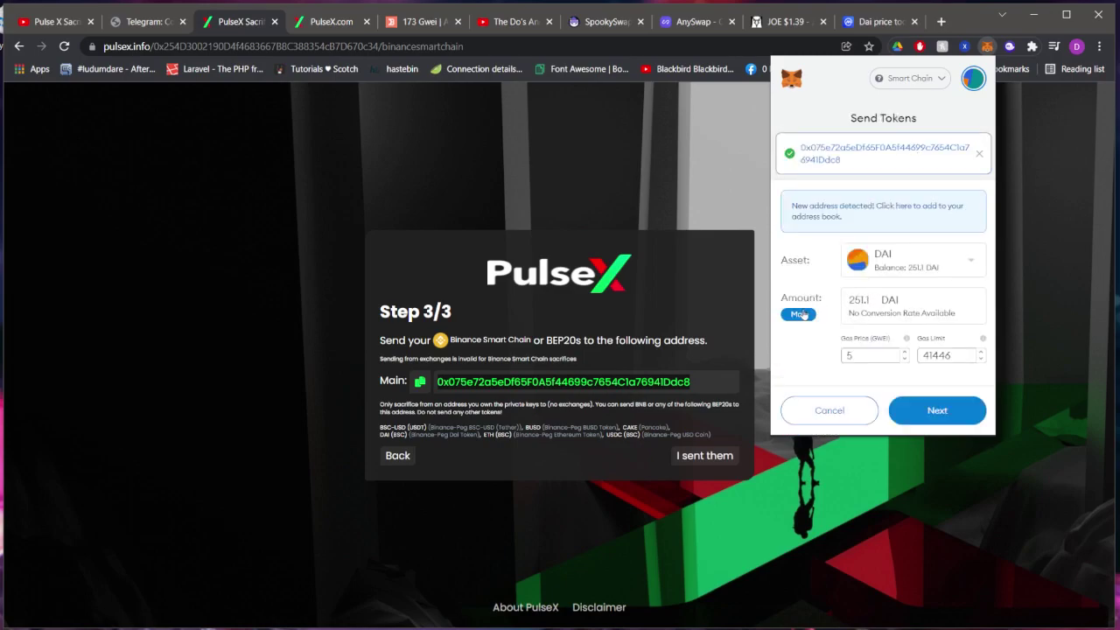
click(924, 409)
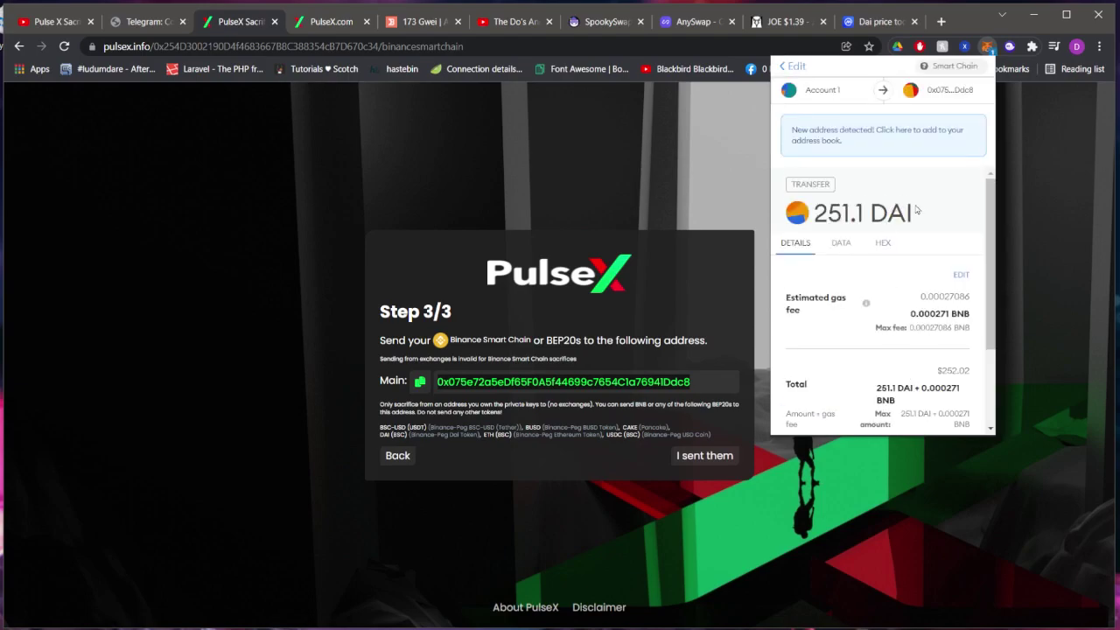
scroll(926, 404, down, 3)
click(929, 406)
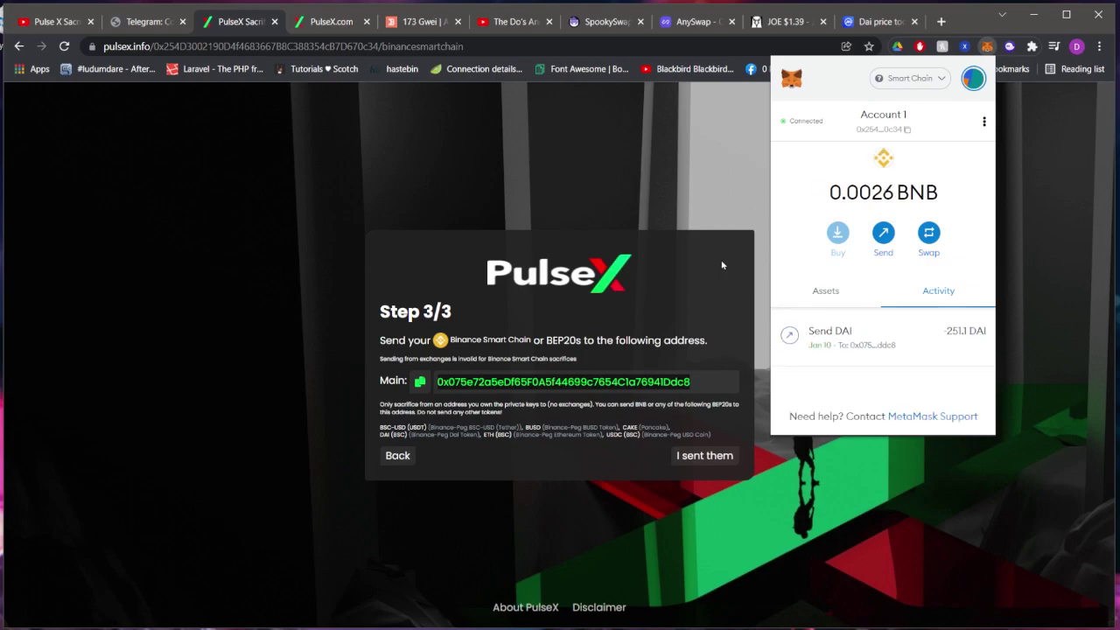
Step: Mark the DAI as sent to reach the 'Congratulations!' completion page, then select its address
click(697, 457)
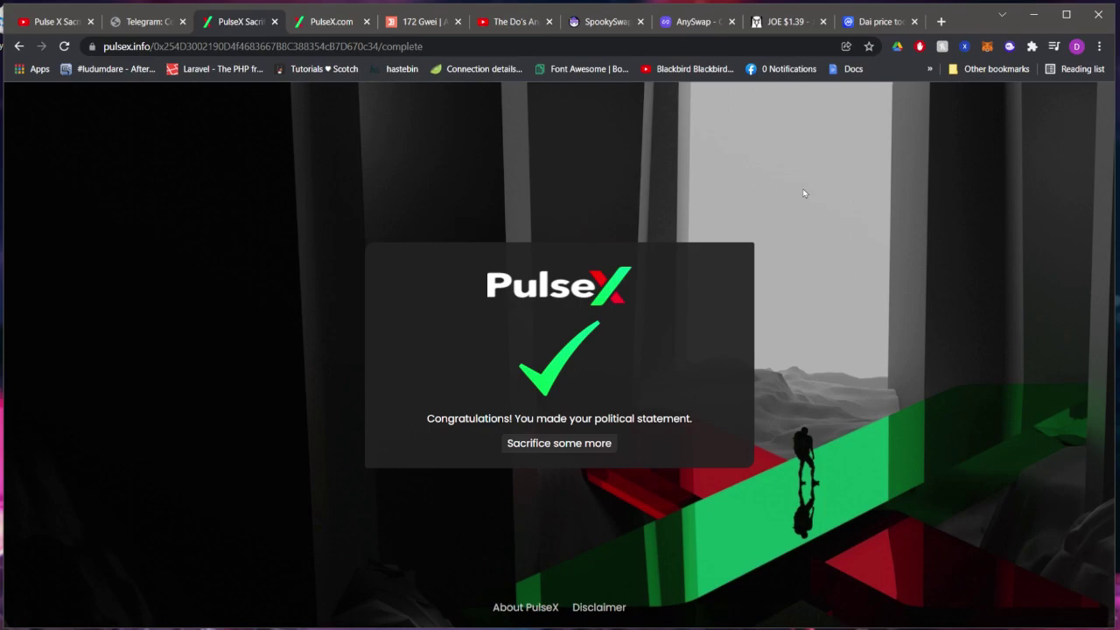
click(127, 50)
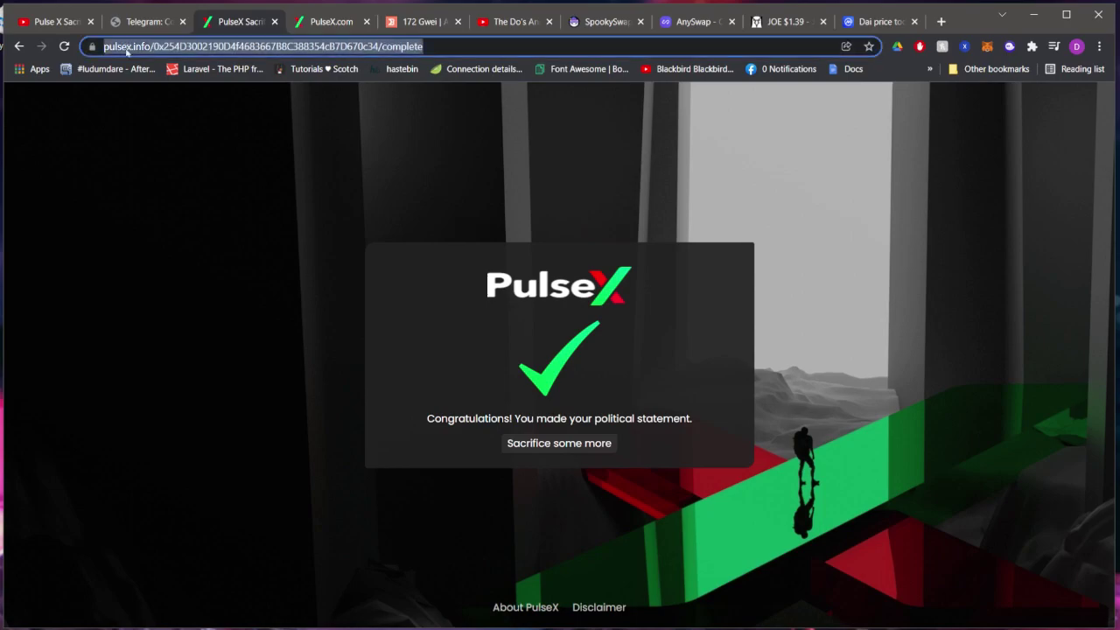
double_click(126, 50)
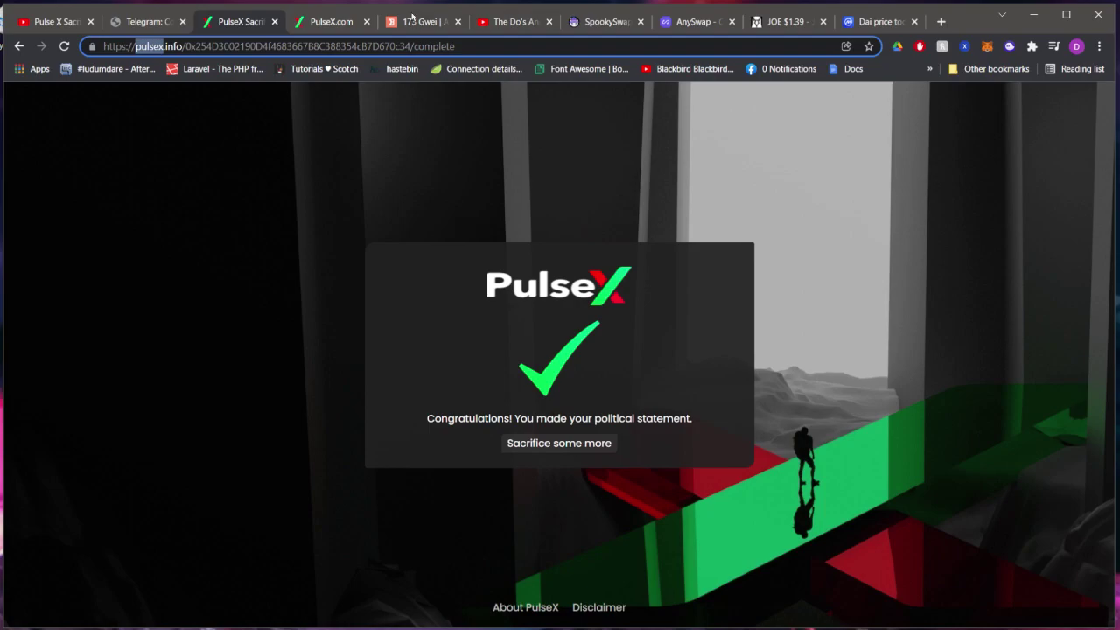
Step: Review PulseX.com's USD sacrificed, top coins and 5% rate-increase countdown at $1.05 per 10,000 points
click(326, 23)
scroll(840, 350, down, 10)
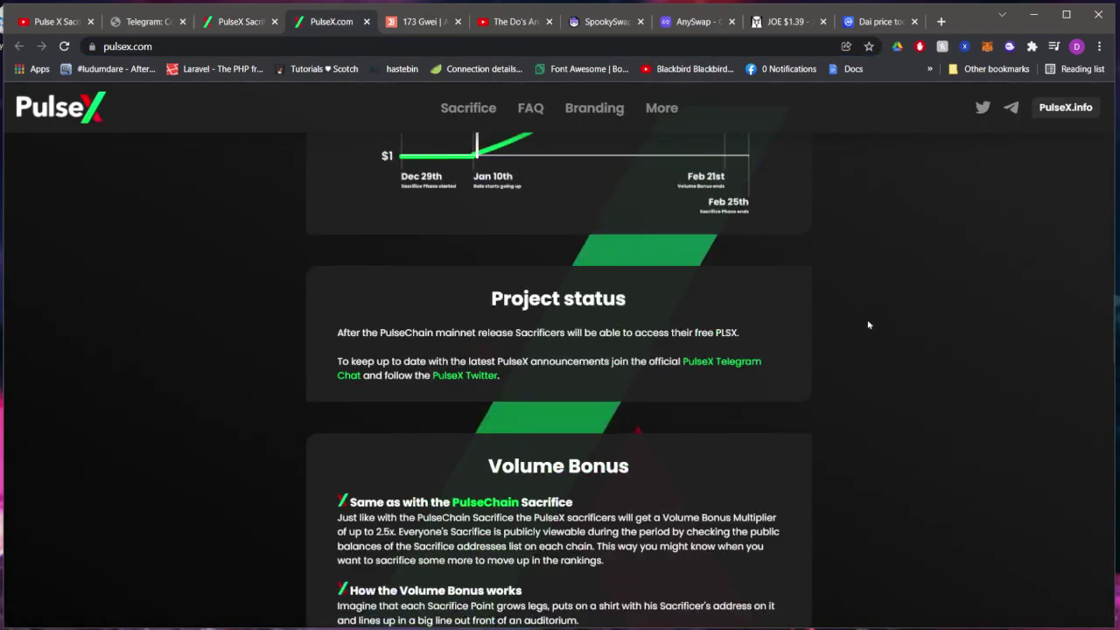
scroll(862, 333, up, 5)
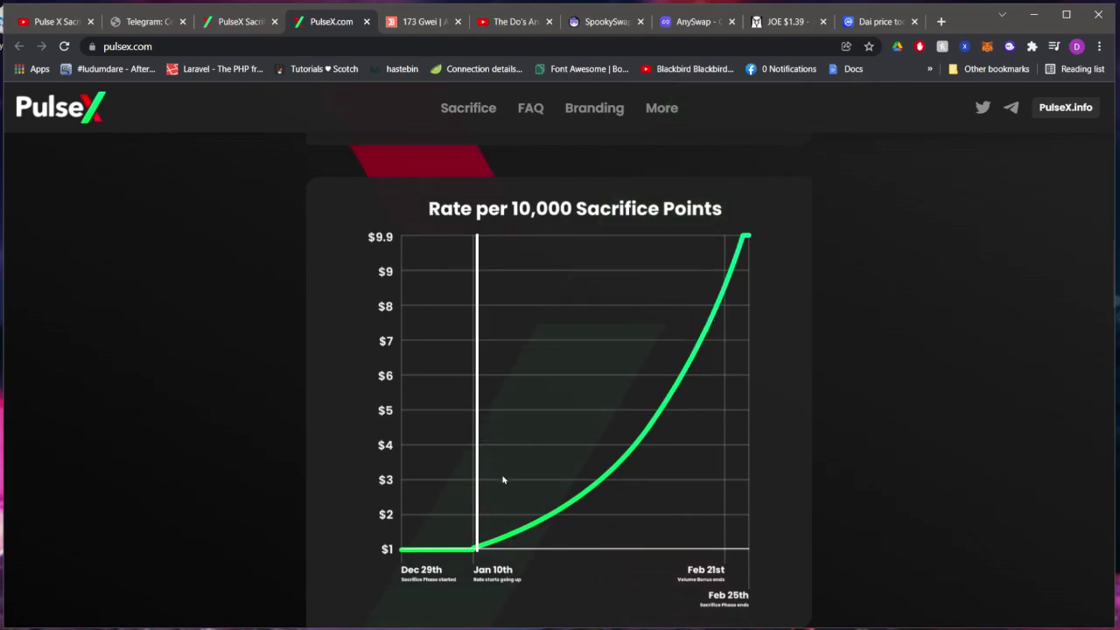
scroll(578, 440, up, 2)
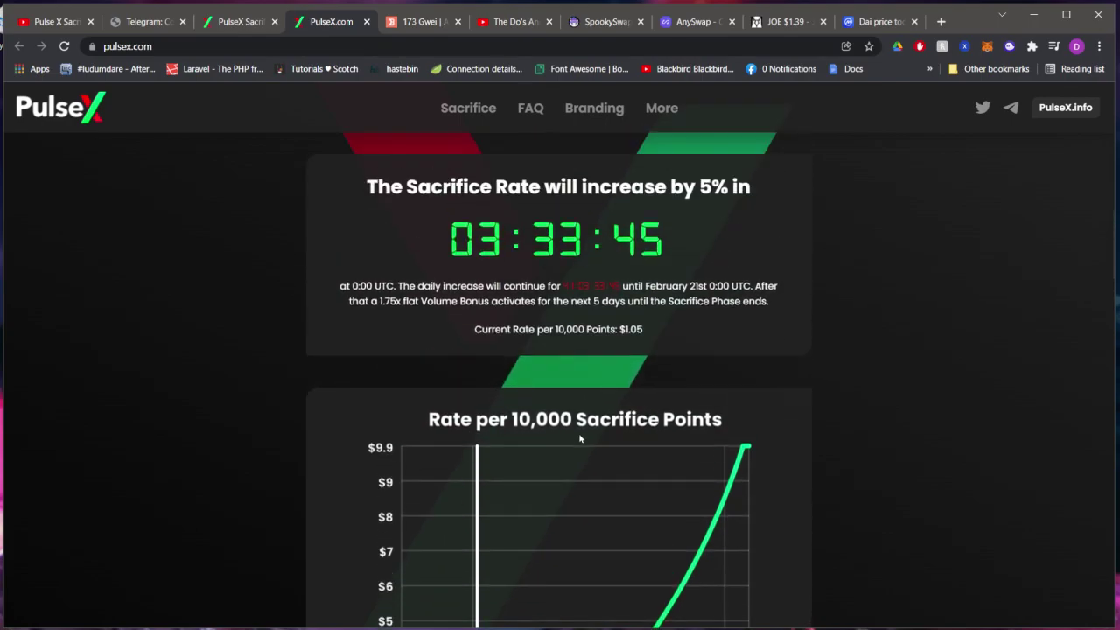
scroll(788, 435, up, 8)
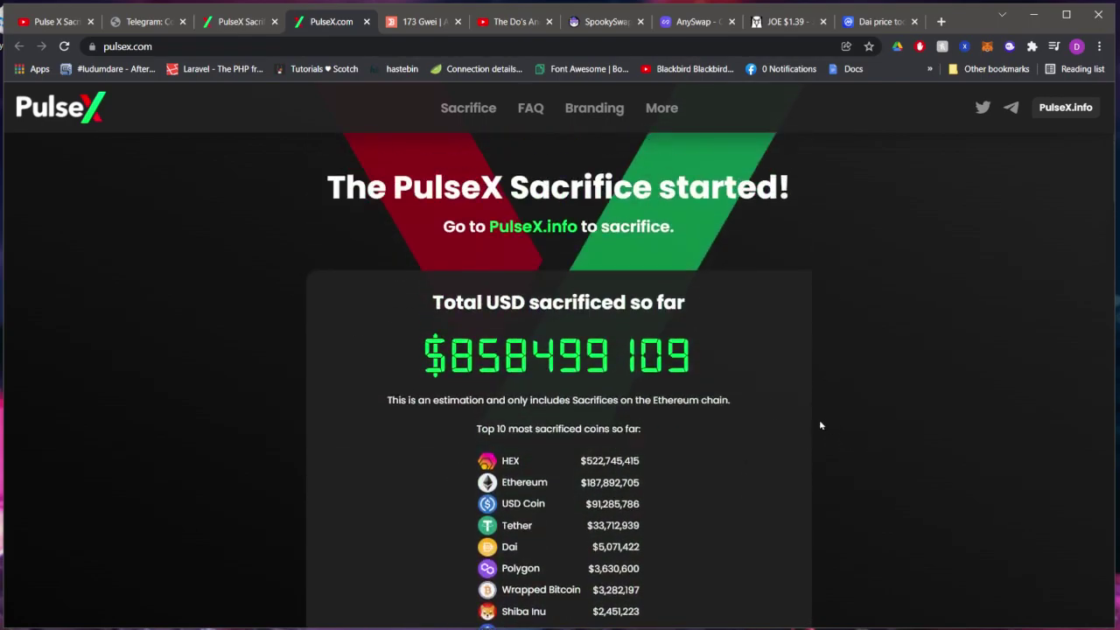
scroll(666, 310, down, 3)
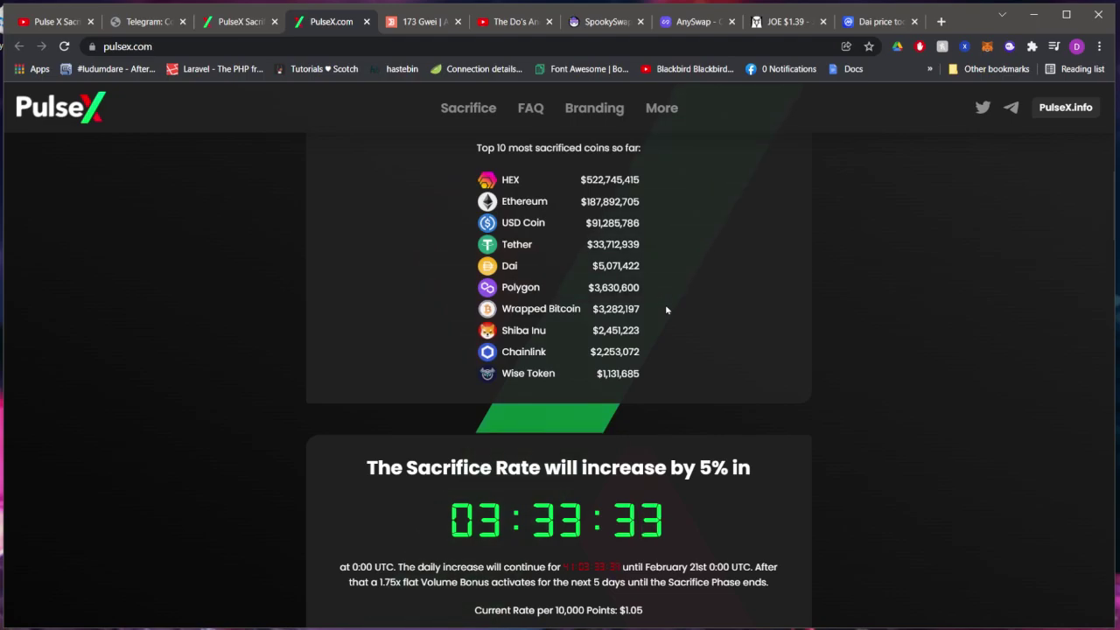
scroll(875, 315, down, 3)
scroll(937, 350, up, 1)
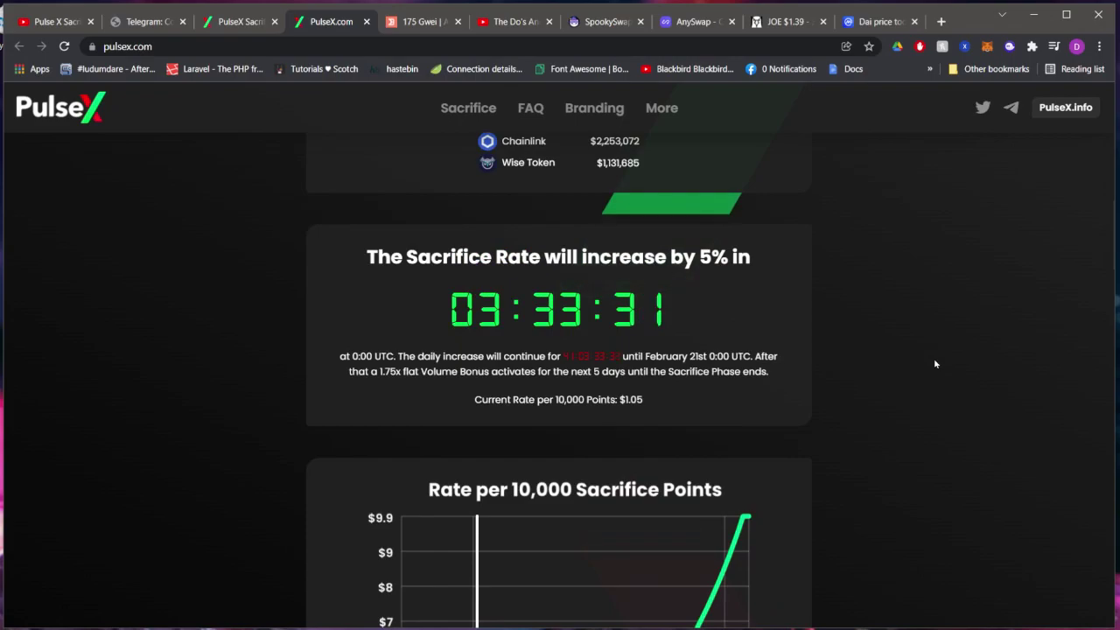